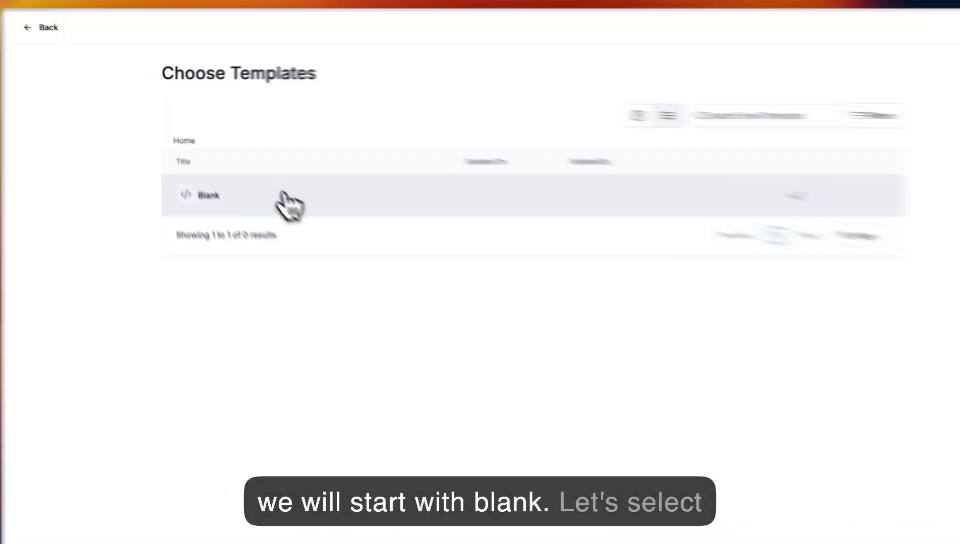
# Step: Create an email campaign from the Blank template using the Design Editor
pyautogui.click(227, 180)
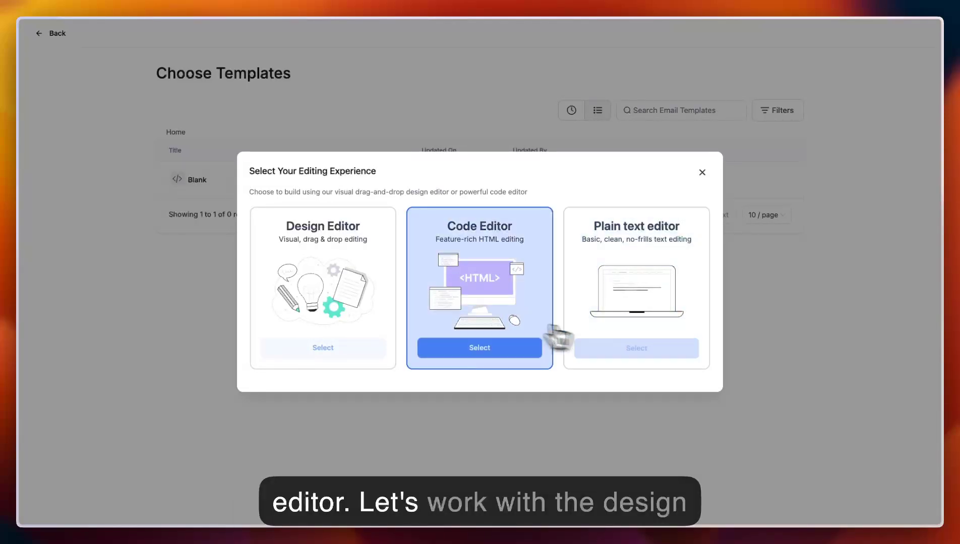
pyautogui.click(331, 353)
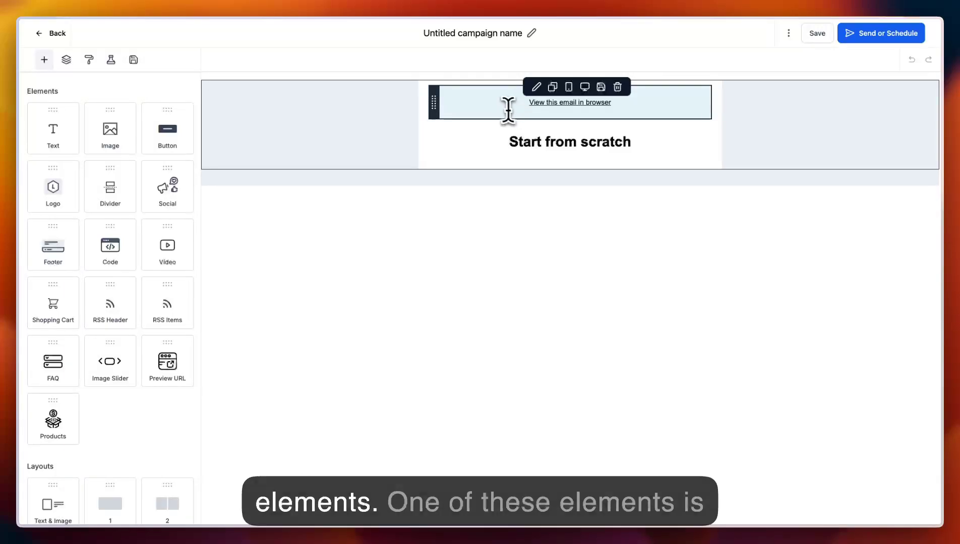
# Step: Examine the link settings of the "View this email in browser" text and leave them as they are
pyautogui.click(476, 101)
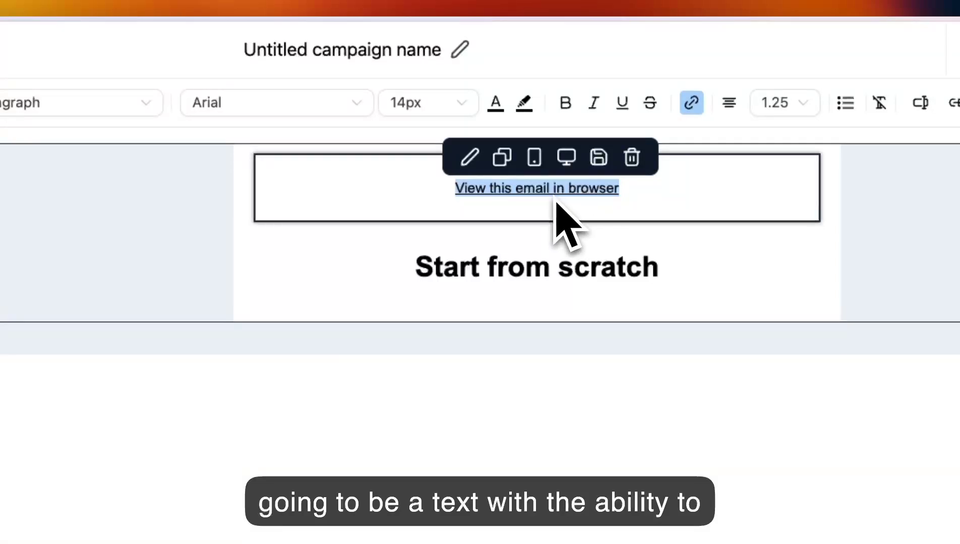
pyautogui.click(391, 274)
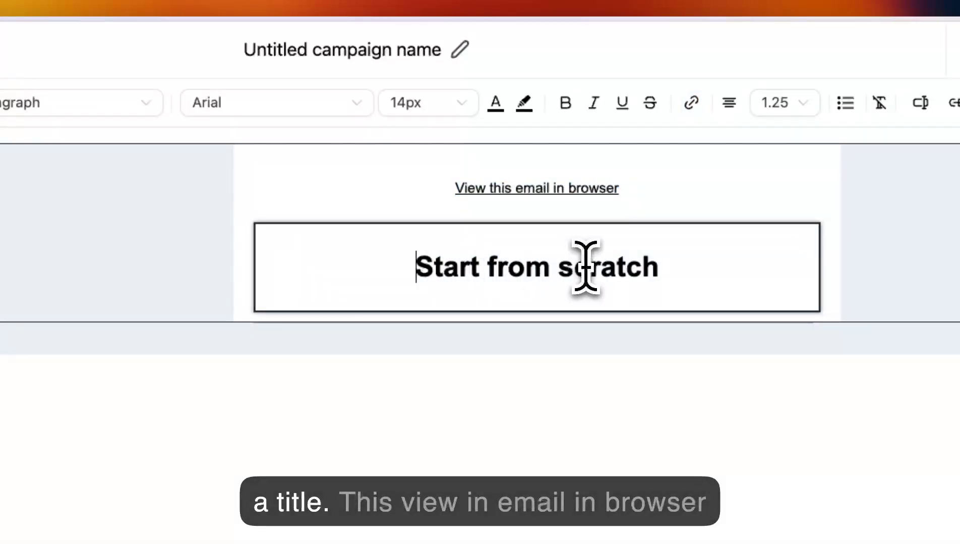
pyautogui.tripleClick(660, 188)
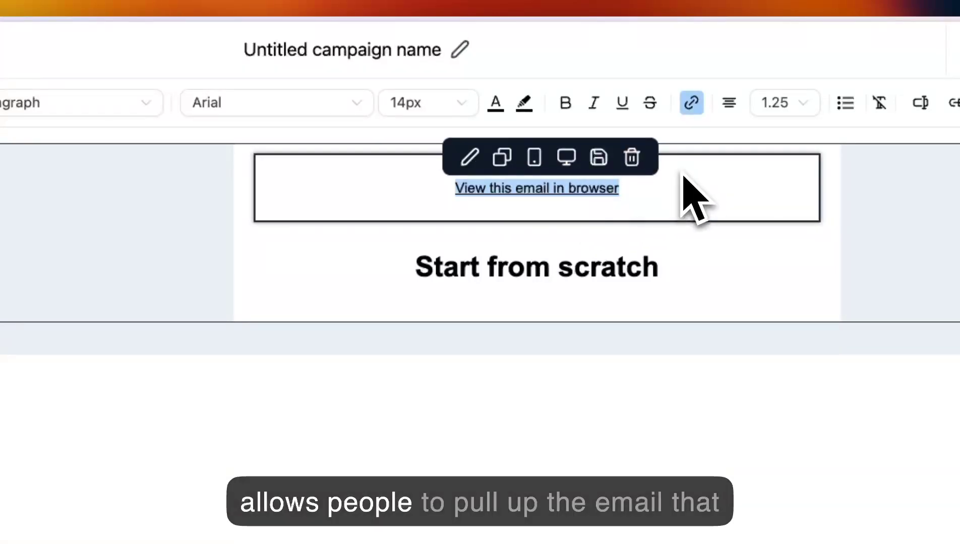
pyautogui.click(692, 103)
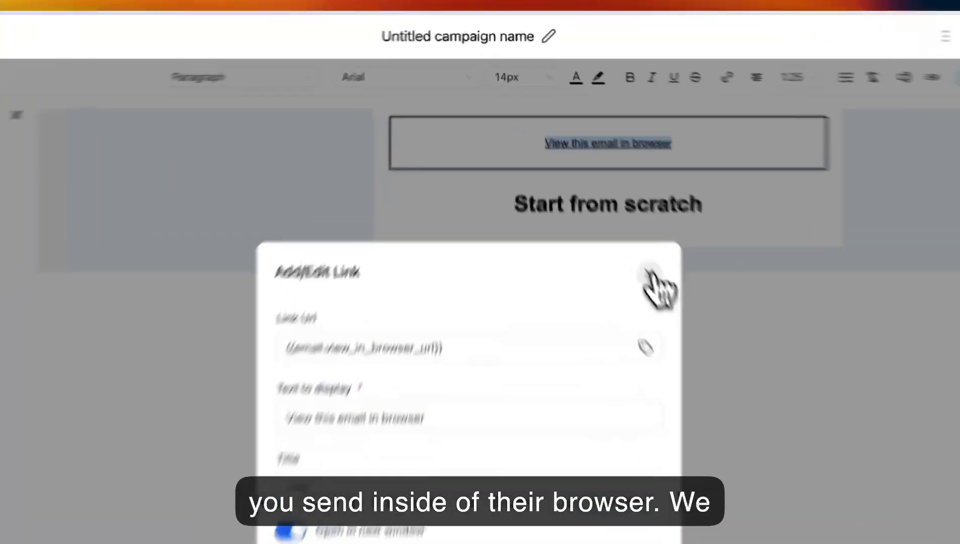
pyautogui.click(597, 187)
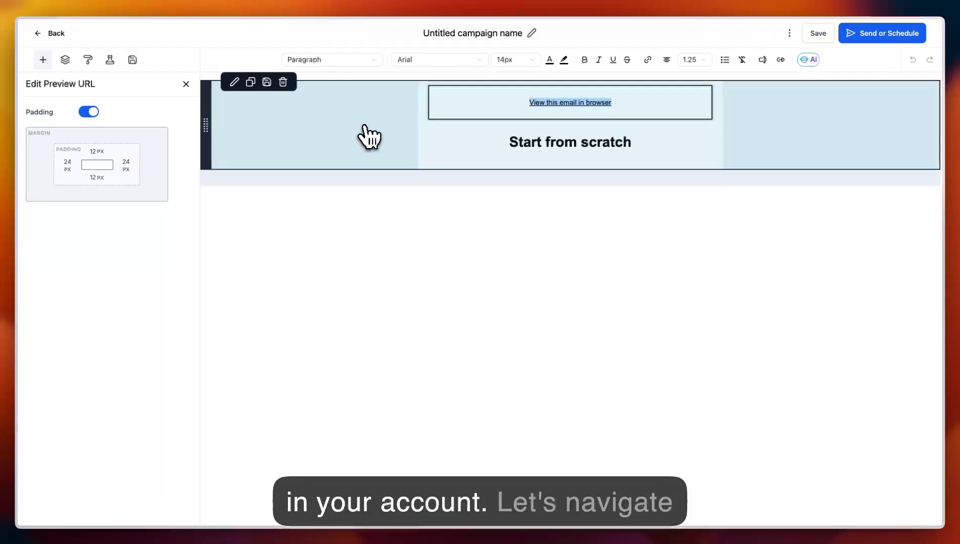
# Step: Add a Text element between the "View this email in browser" link and the "Start from scratch" title
pyautogui.click(45, 61)
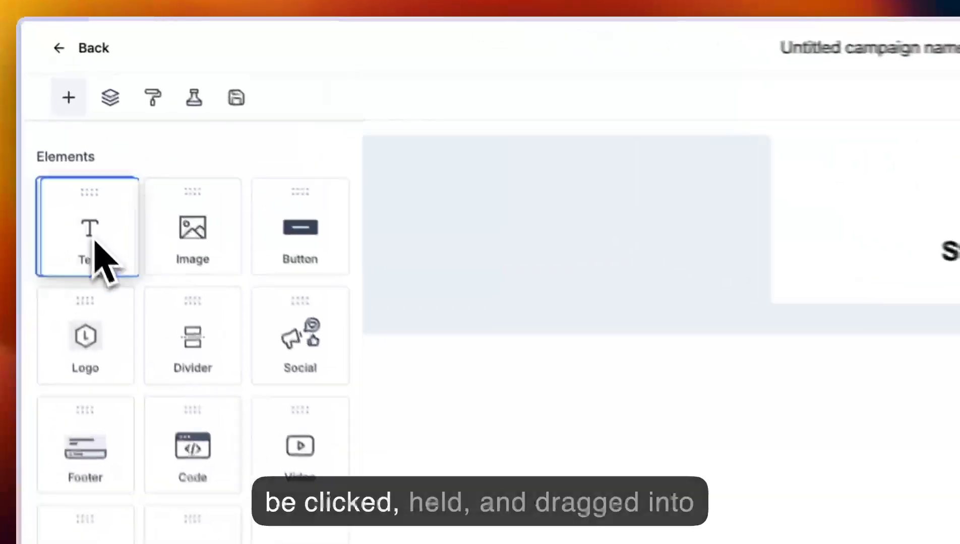
pyautogui.moveTo(58, 138); pyautogui.dragTo(435, 177)
pyautogui.moveTo(628, 322); pyautogui.dragTo(709, 277)
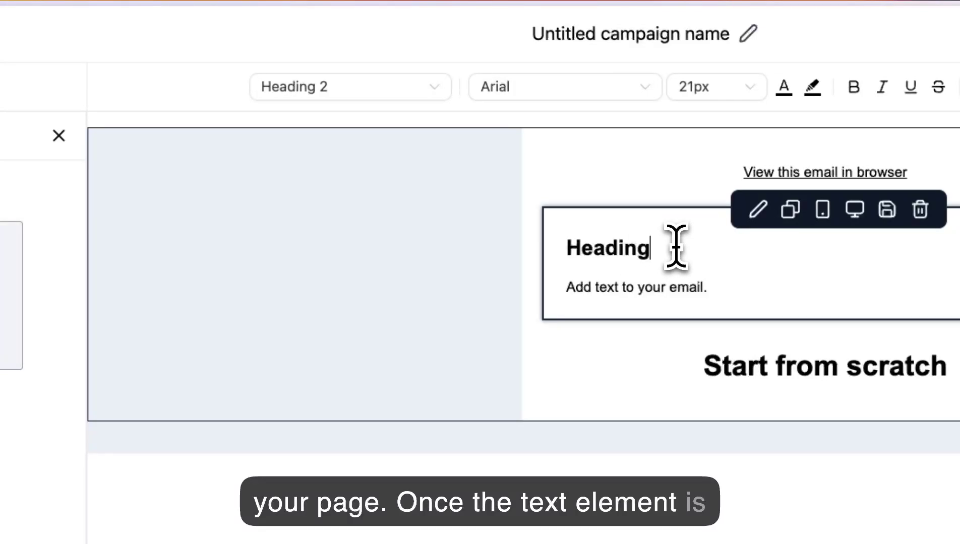
# Step: Examine the heading type, font, size and line height options available for the Heading text
pyautogui.doubleClick(599, 250)
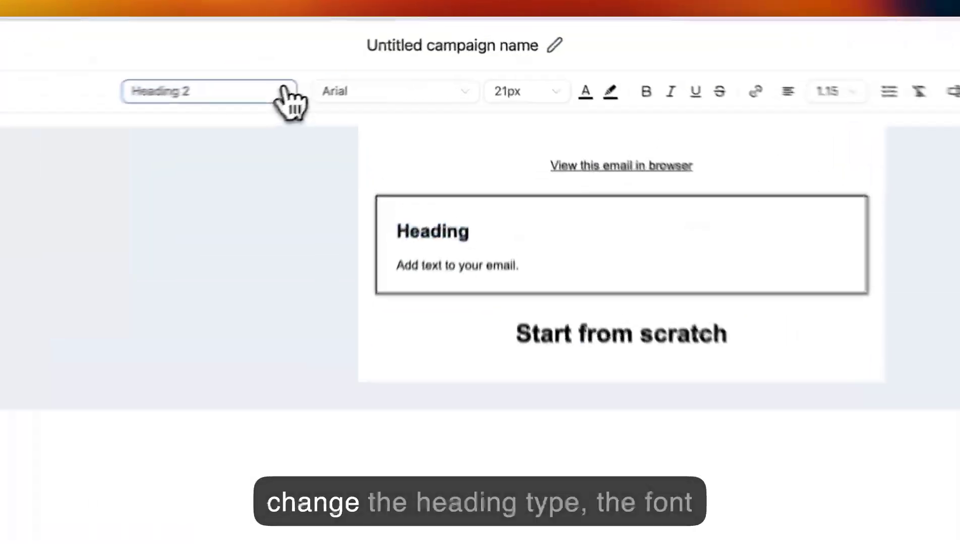
pyautogui.click(372, 60)
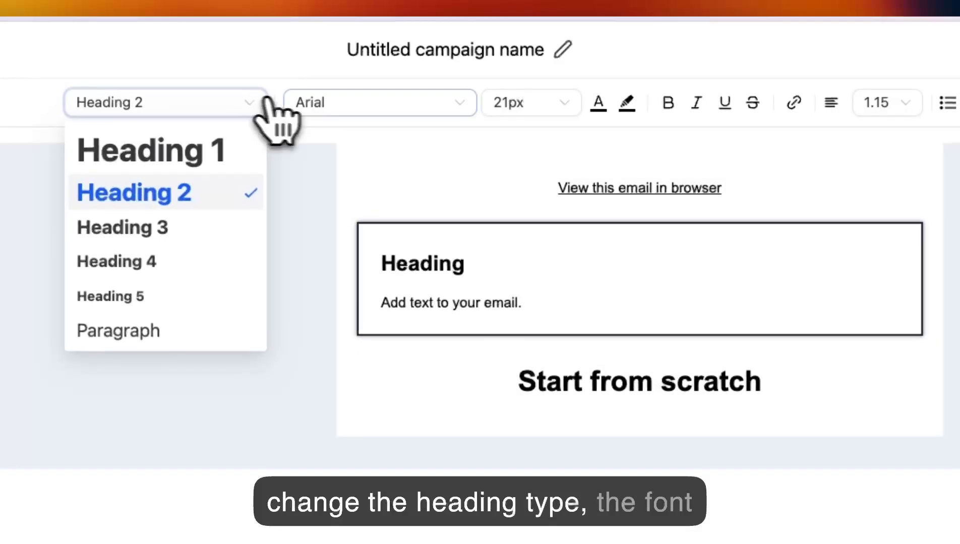
pyautogui.click(368, 101)
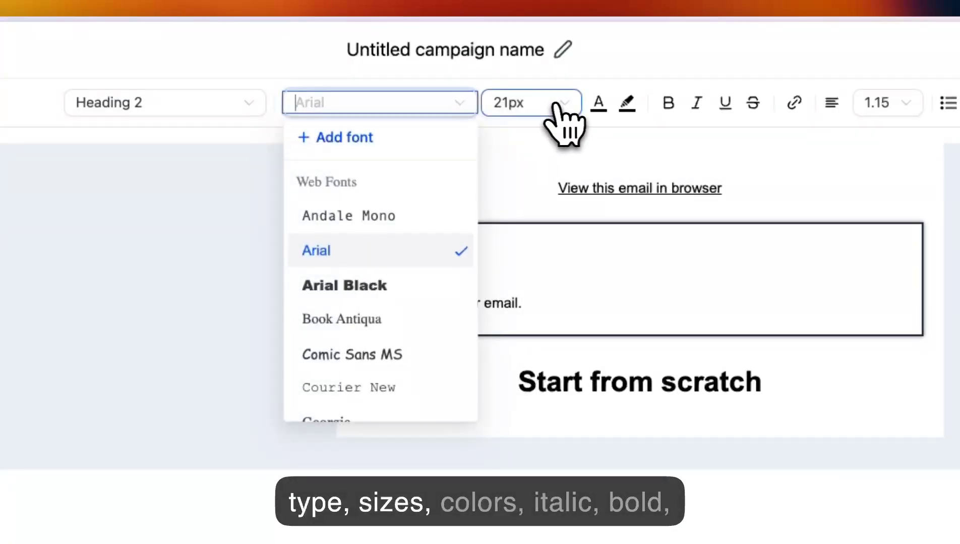
pyautogui.click(555, 105)
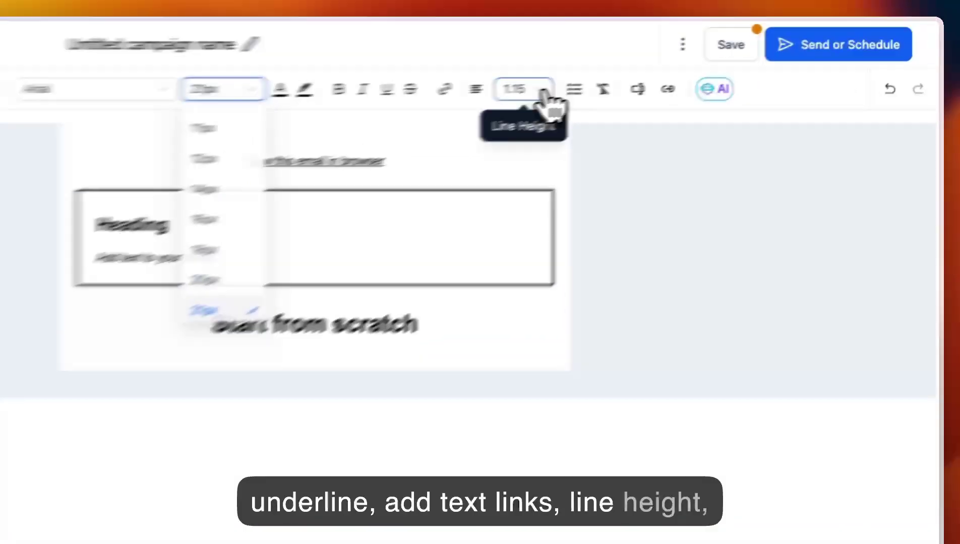
pyautogui.click(704, 61)
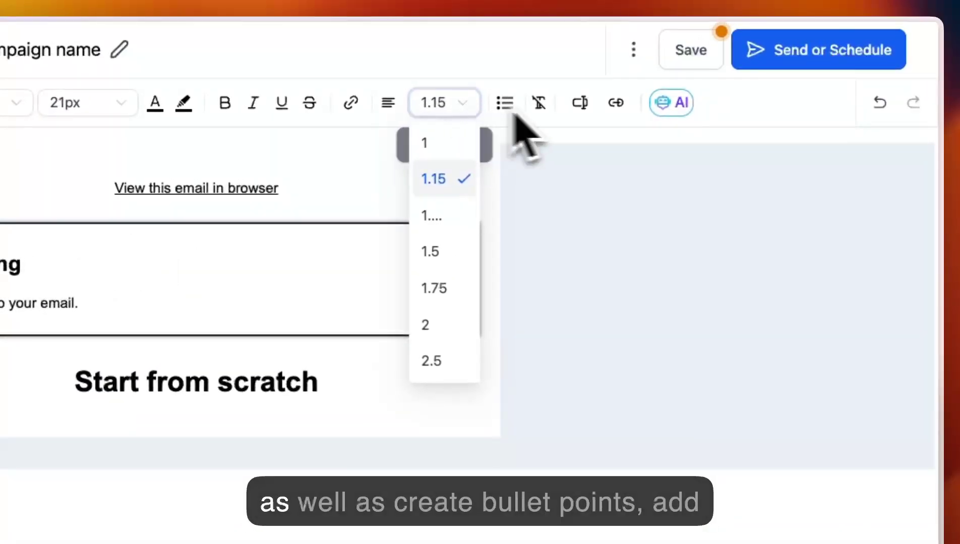
pyautogui.moveTo(500, 105)
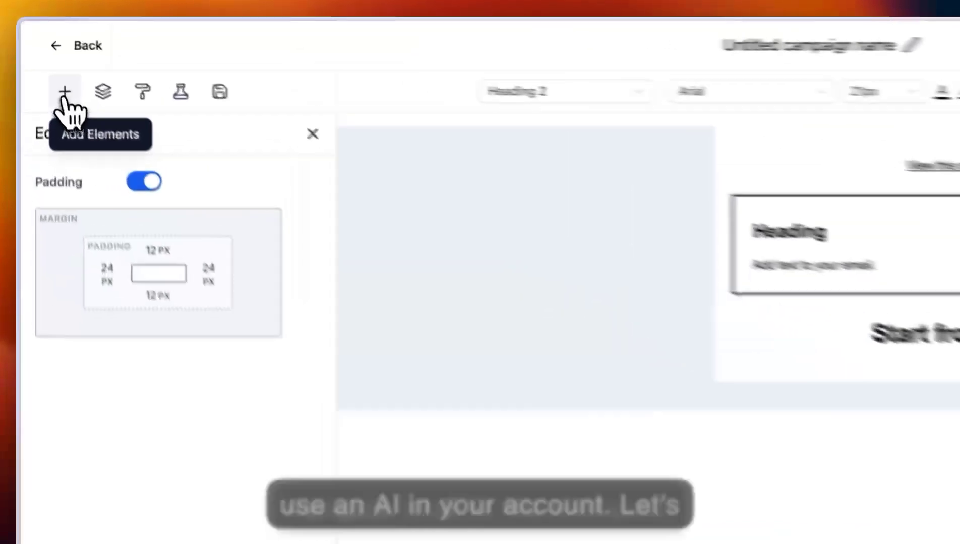
# Step: Add an Image element below the text block and shrink it to about 353 by 157
pyautogui.click(44, 60)
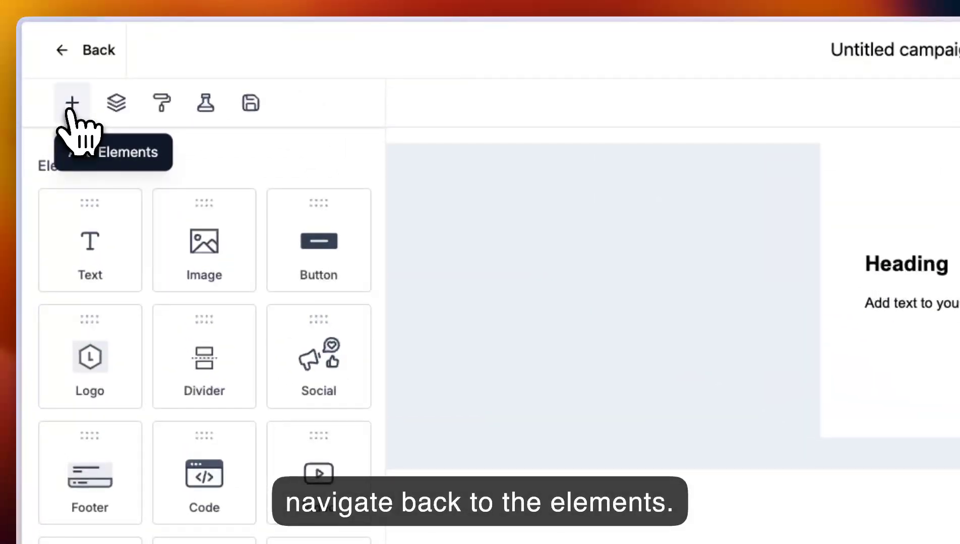
pyautogui.moveTo(204, 229); pyautogui.dragTo(720, 332)
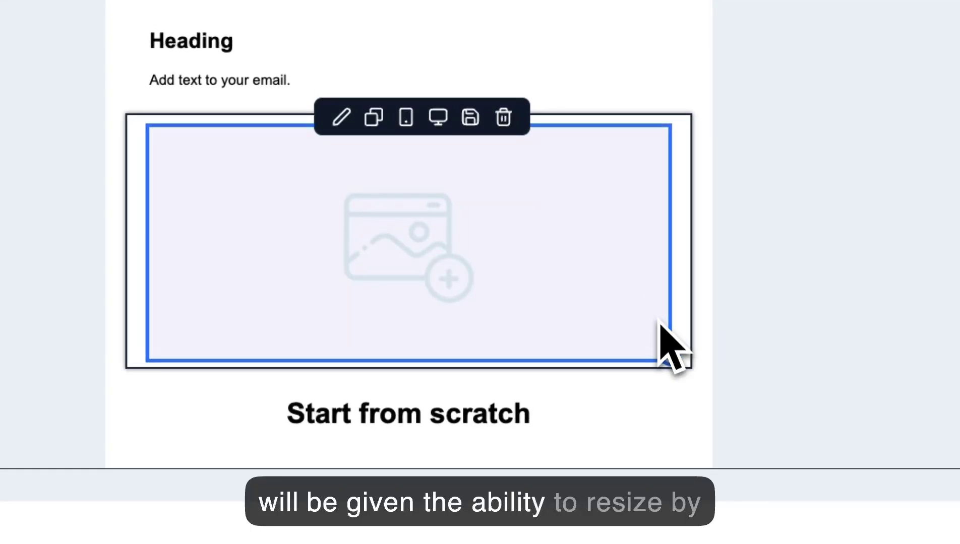
pyautogui.moveTo(672, 357); pyautogui.dragTo(529, 240)
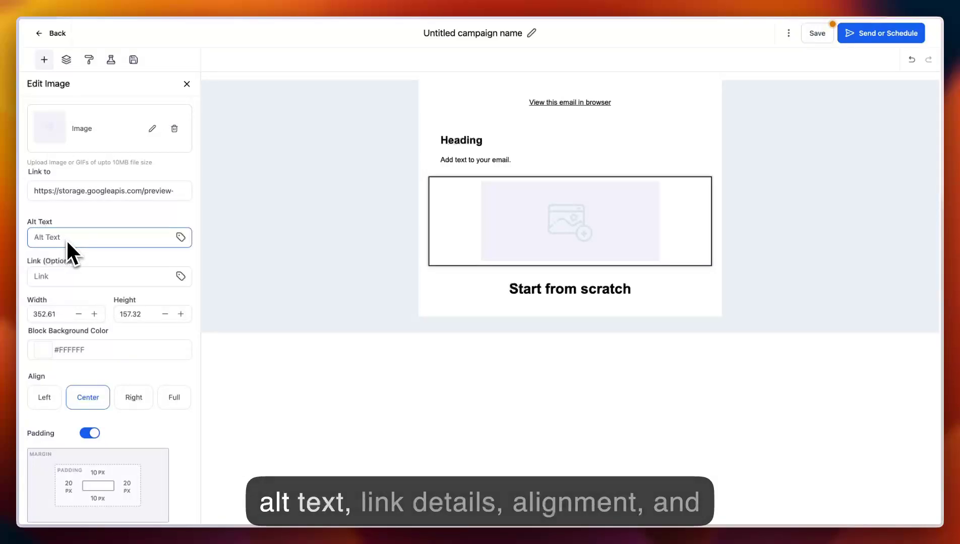
# Step: Set the image's left padding to 40 px
pyautogui.scroll(-1, 66, 239)
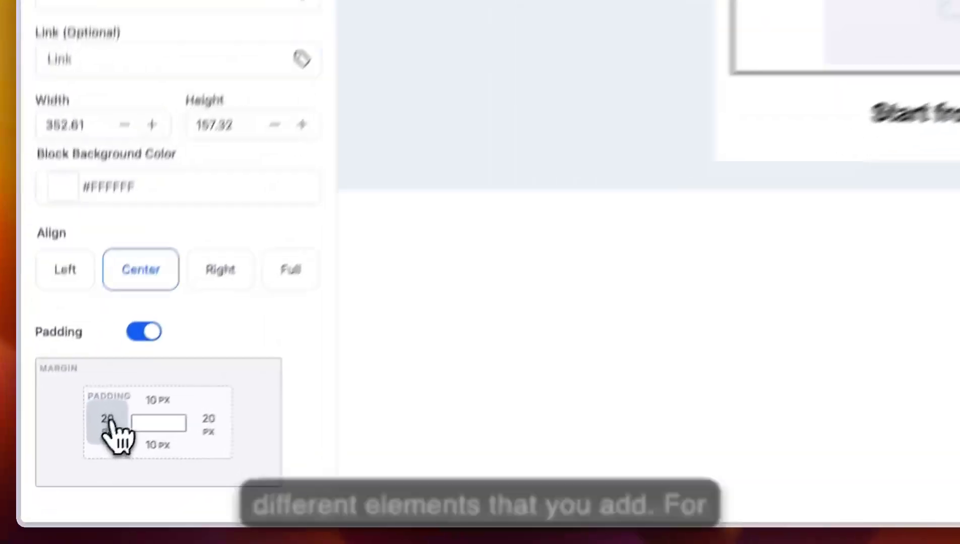
pyautogui.click(71, 466)
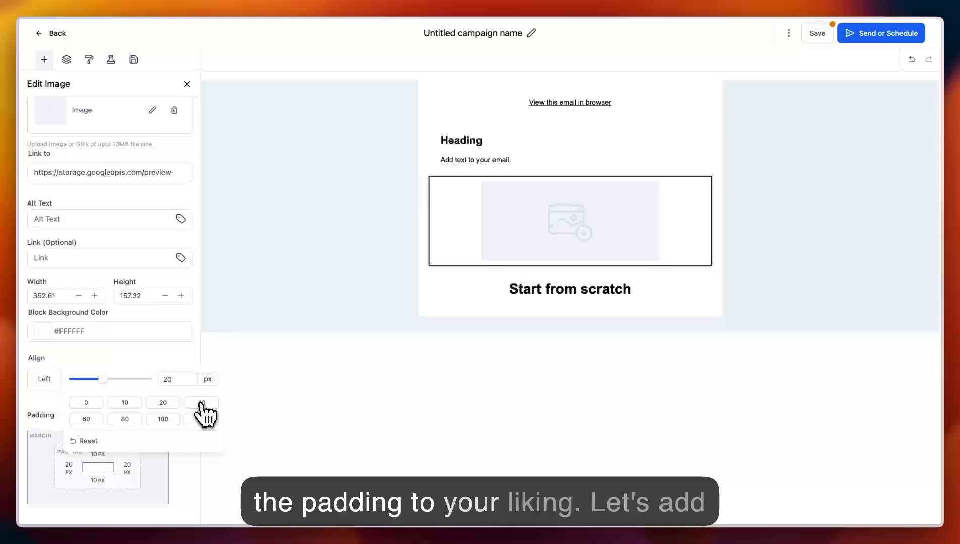
pyautogui.click(201, 403)
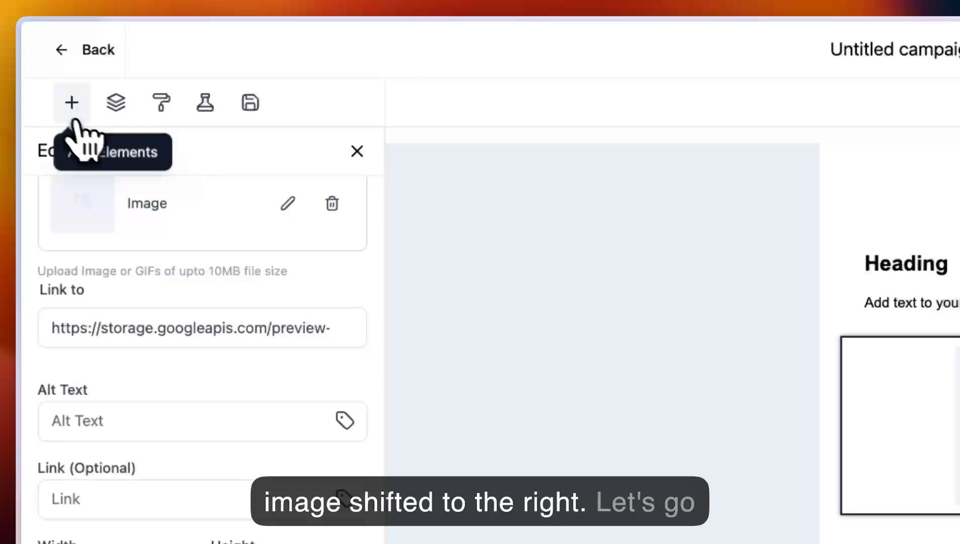
# Step: Add a Button element between the text block and the image, and label it "Text"
pyautogui.click(74, 117)
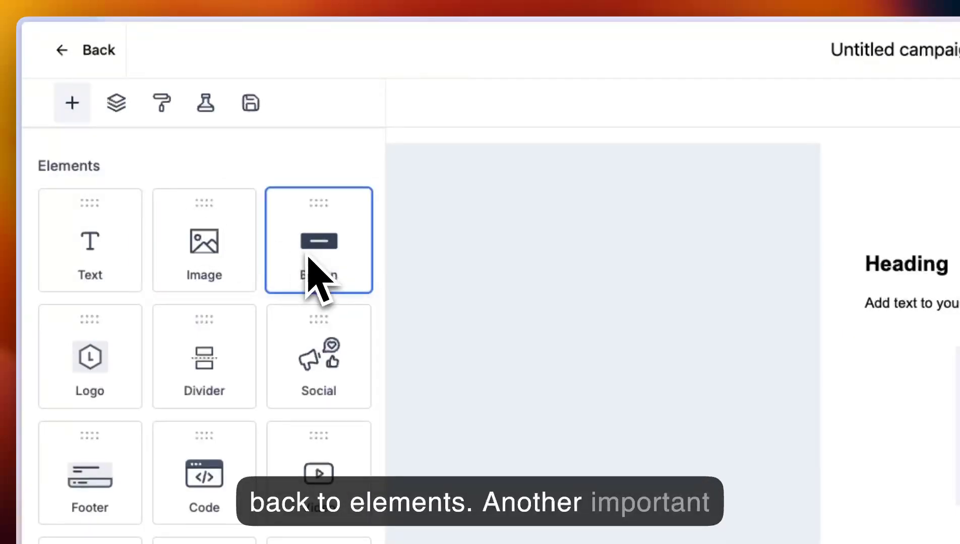
pyautogui.moveTo(309, 259); pyautogui.dragTo(514, 354)
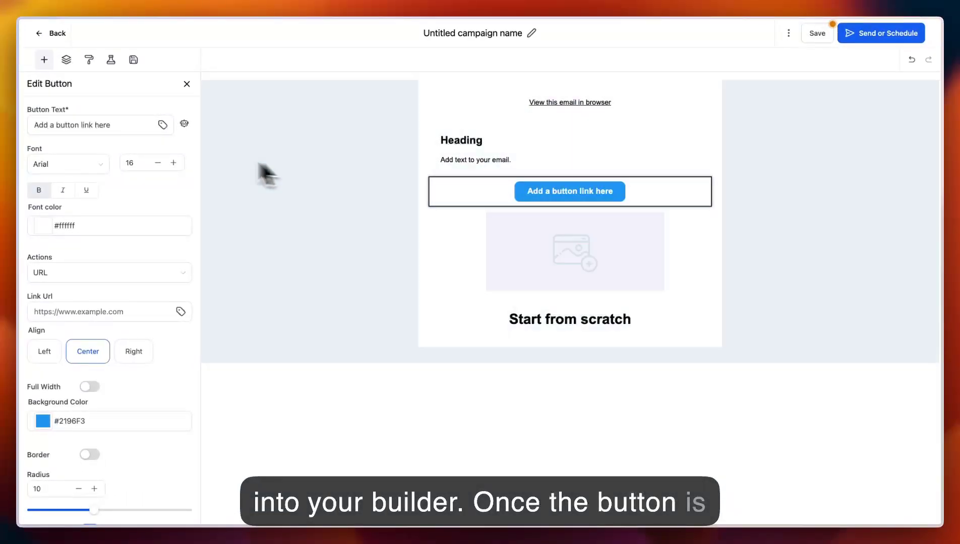
pyautogui.tripleClick(77, 125)
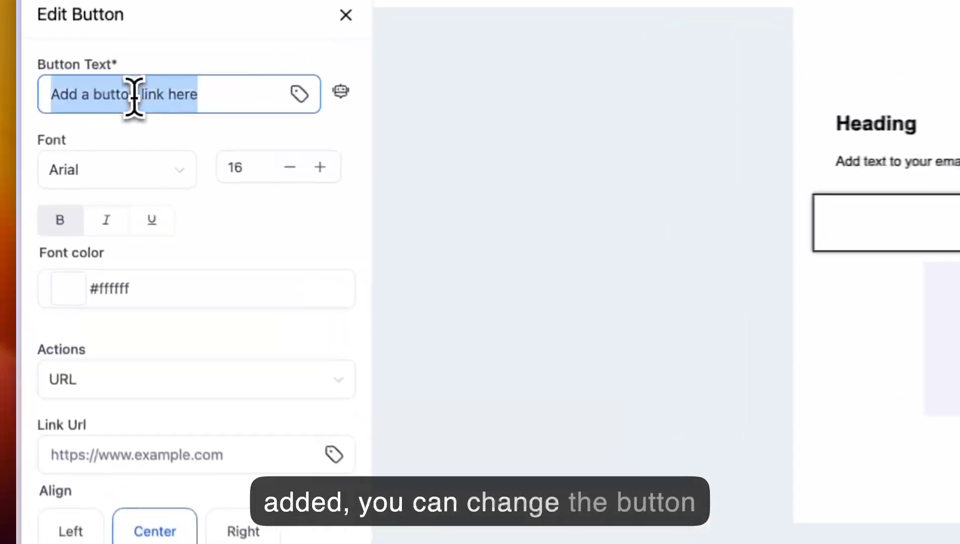
pyautogui.write('Text')
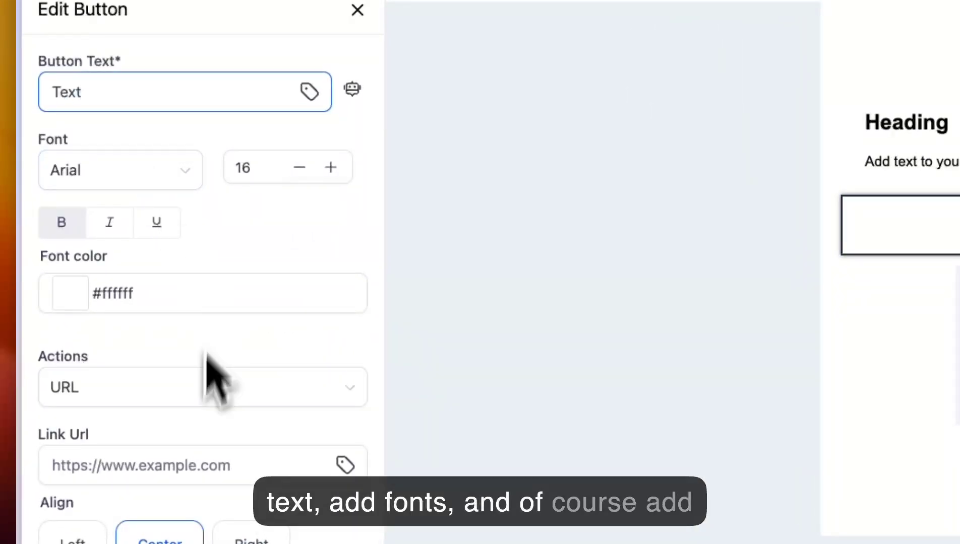
# Step: Make the button span the full width of its block
pyautogui.click(135, 469)
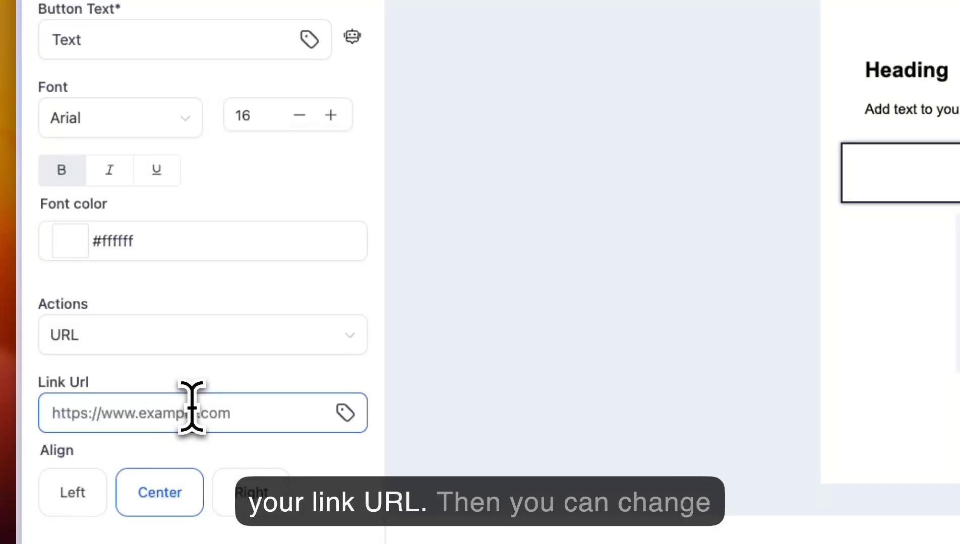
pyautogui.scroll(-4, 192, 407)
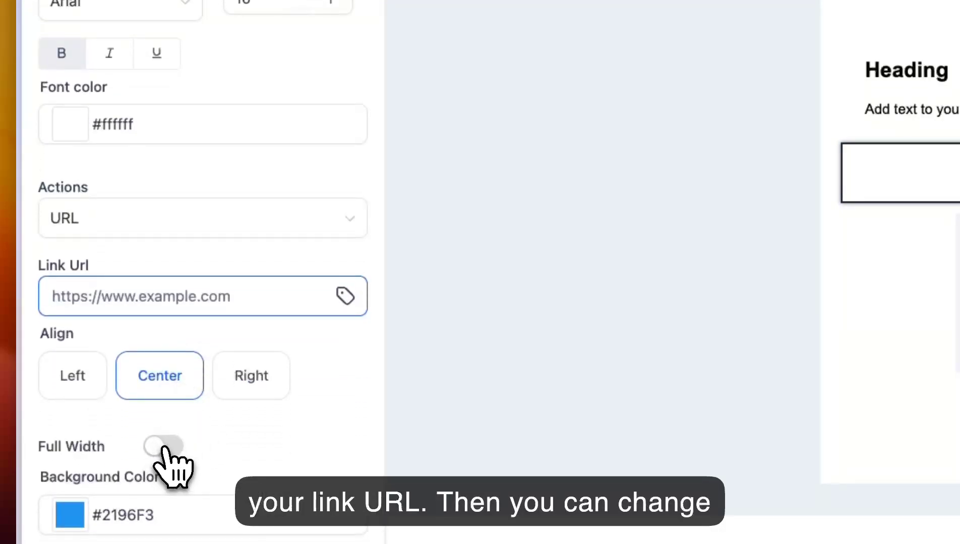
pyautogui.click(164, 446)
pyautogui.scroll(-3, 211, 449)
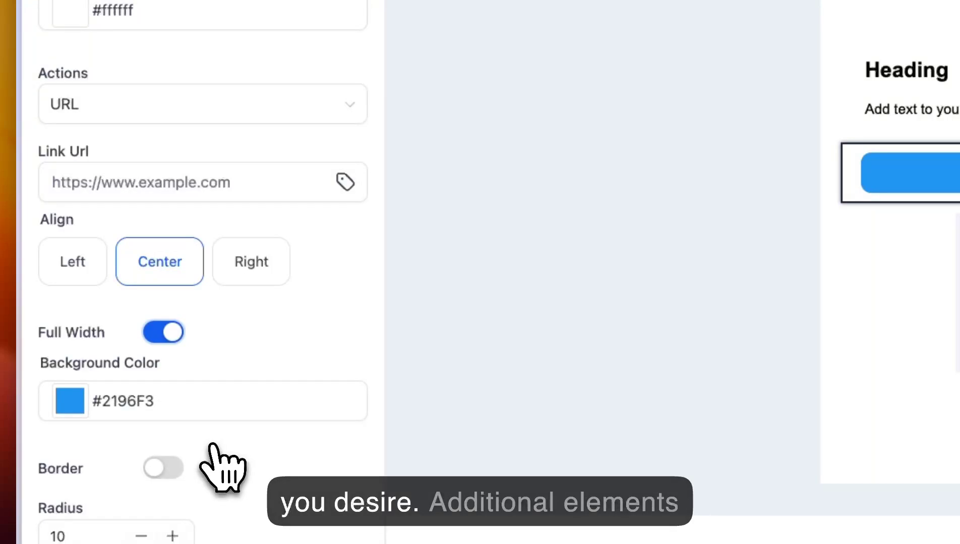
# Step: Add a Social element below the "Start from scratch" title and check its display options
pyautogui.scroll(4, 189, 207)
pyautogui.click(72, 75)
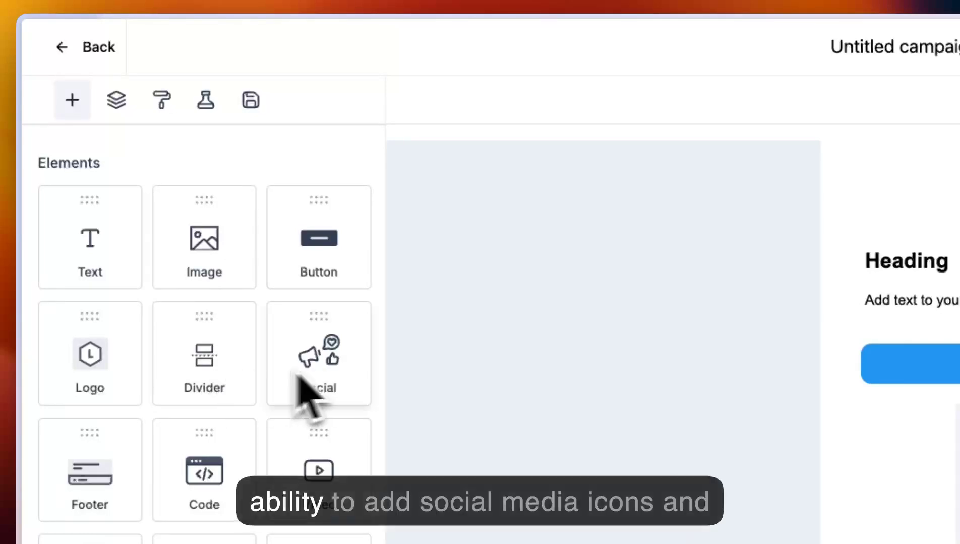
pyautogui.moveTo(306, 396); pyautogui.dragTo(959, 543)
pyautogui.moveTo(721, 356); pyautogui.dragTo(722, 355)
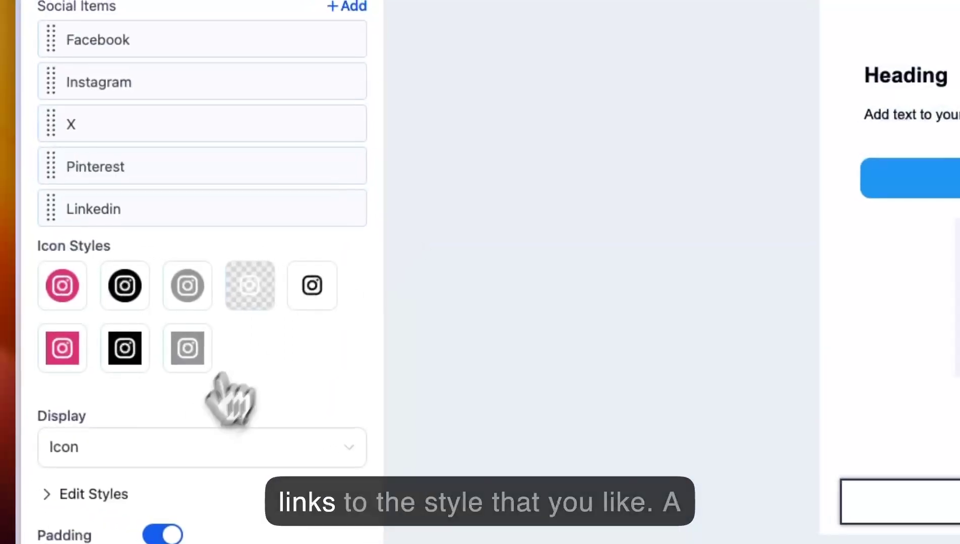
pyautogui.click(158, 447)
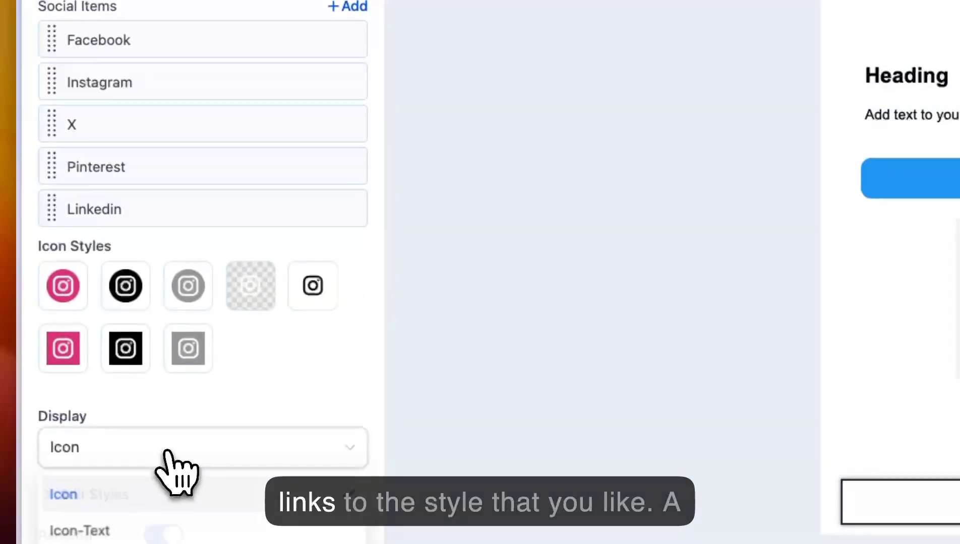
pyautogui.click(145, 408)
# Step: Insert a two-column layout at the top of the email, above the "View this email in browser" link
pyautogui.click(72, 36)
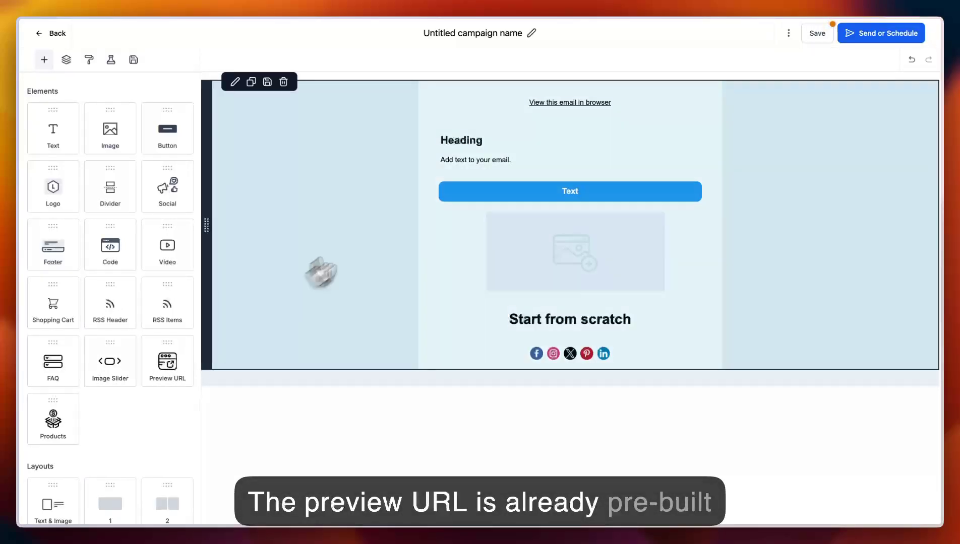
pyautogui.moveTo(527, 105)
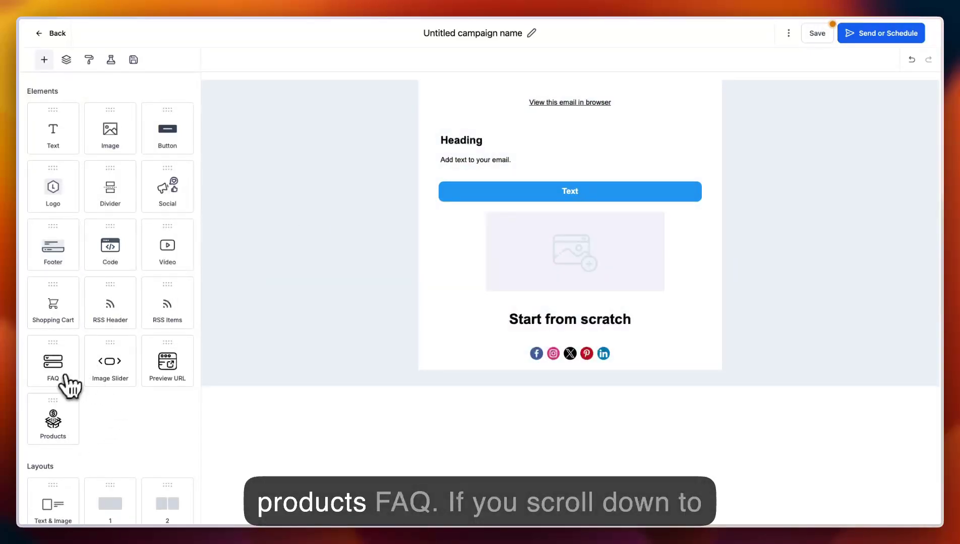
pyautogui.scroll(-5, 65, 377)
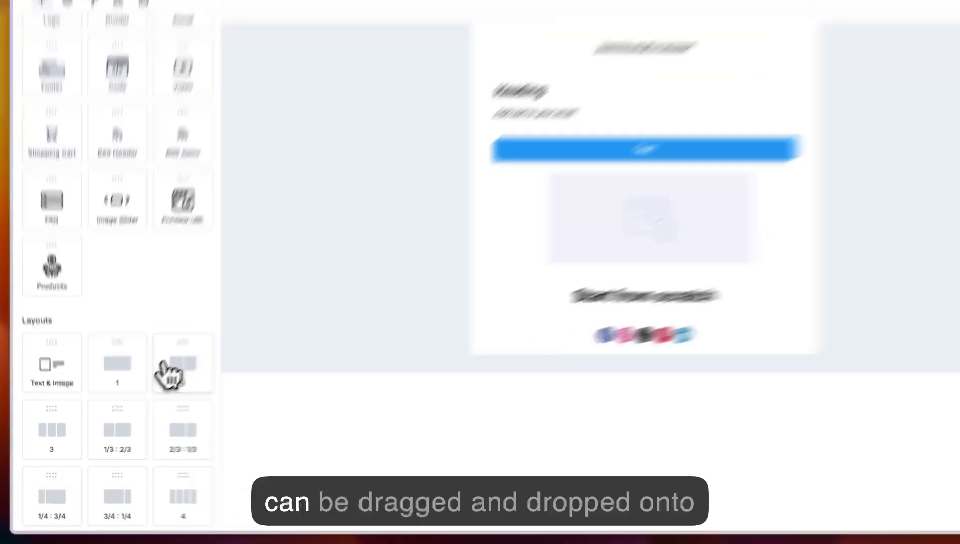
pyautogui.moveTo(152, 384); pyautogui.dragTo(416, 126)
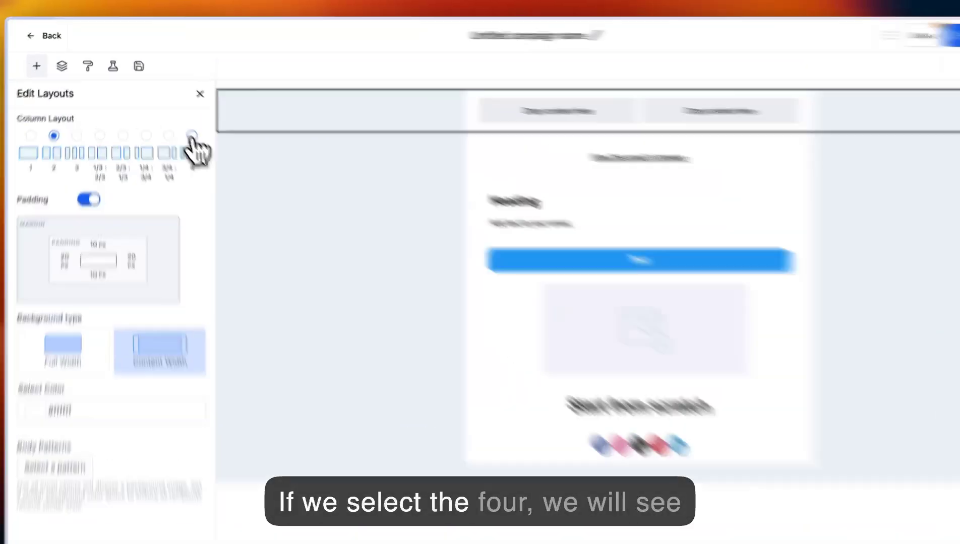
# Step: Change the topmost layout to four columns and place an Image element in its first column
pyautogui.click(180, 120)
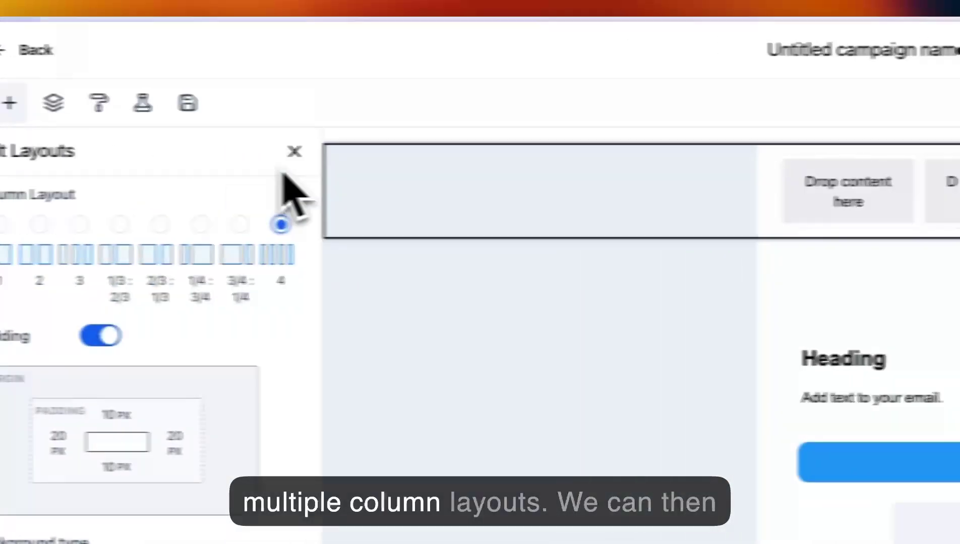
pyautogui.click(9, 102)
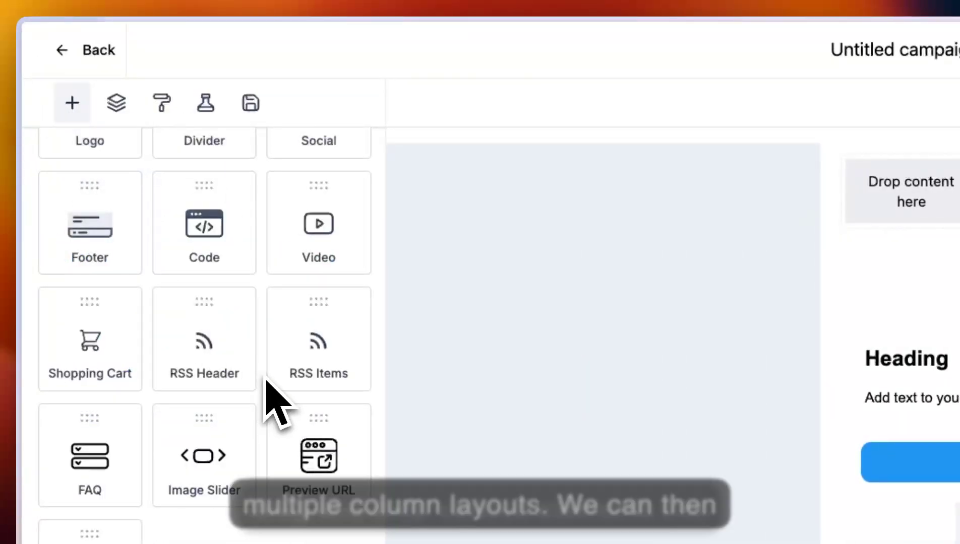
pyautogui.scroll(5, 270, 394)
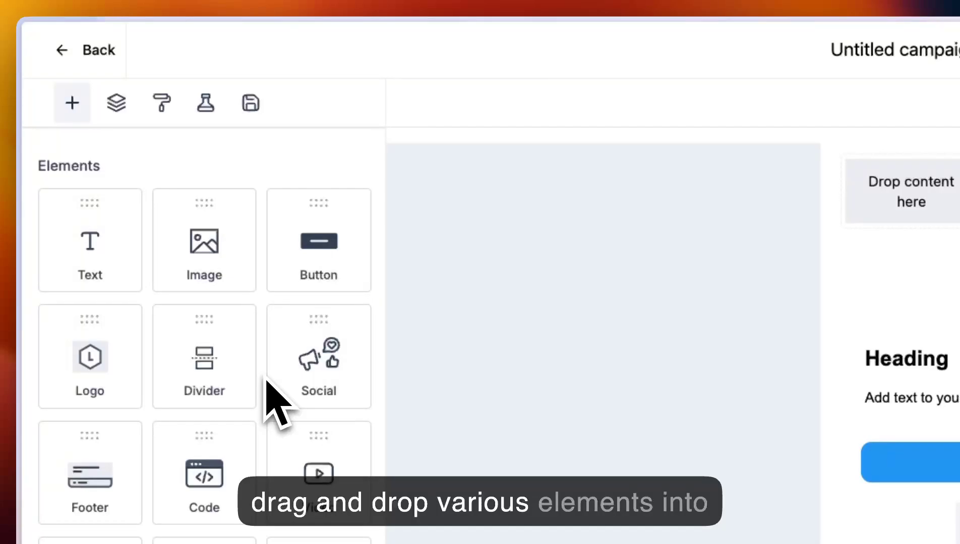
pyautogui.moveTo(205, 264); pyautogui.dragTo(943, 237)
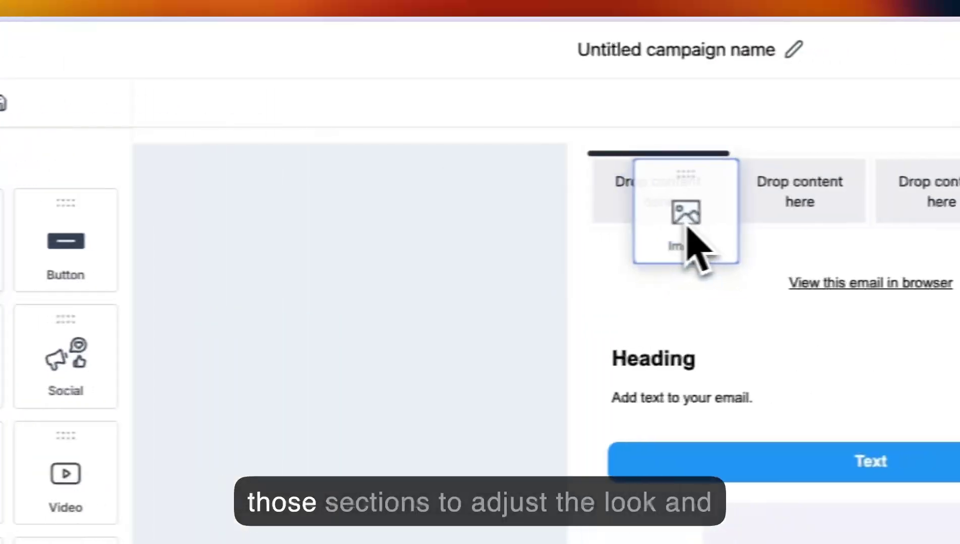
pyautogui.moveTo(692, 246); pyautogui.dragTo(691, 241)
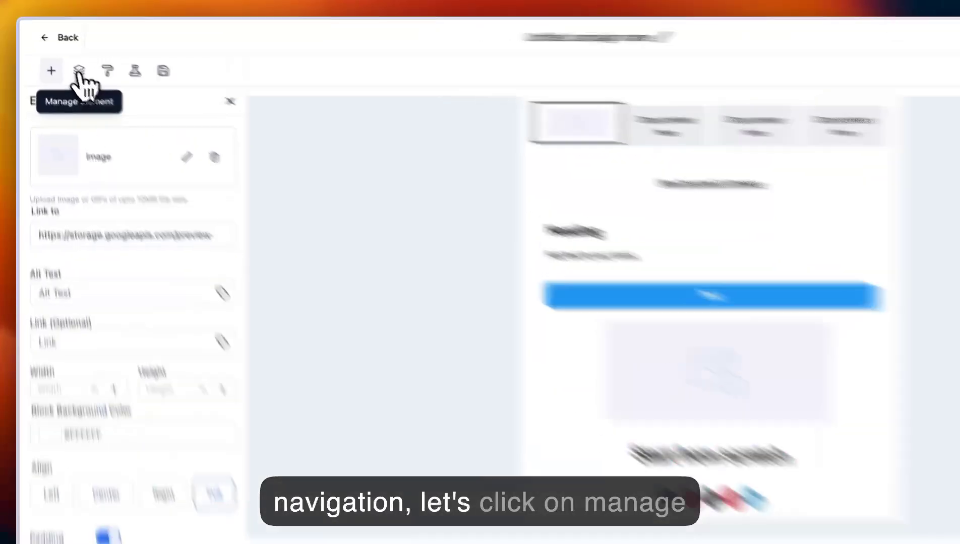
# Step: Expand the first section and its first column in the element list to examine the image's mobile and desktop visibility options
pyautogui.click(66, 60)
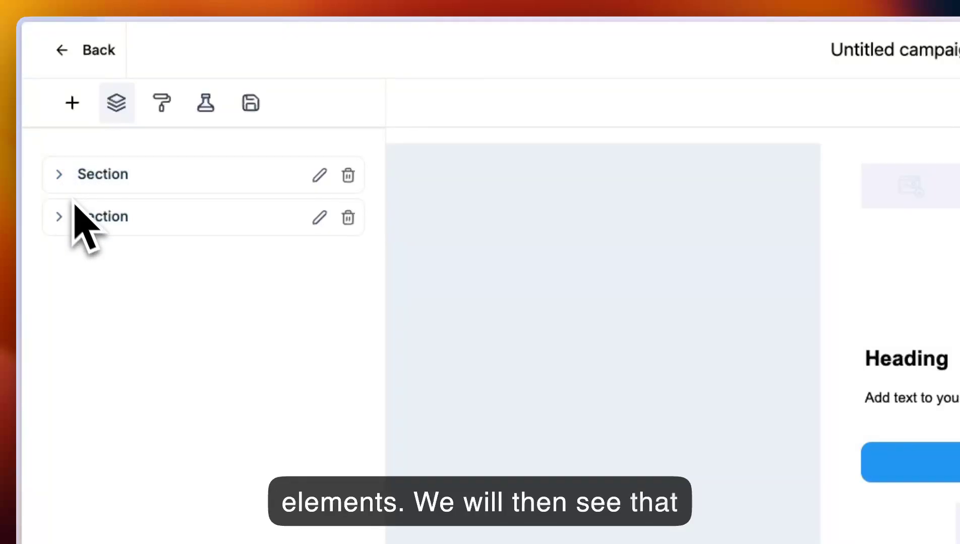
pyautogui.click(60, 175)
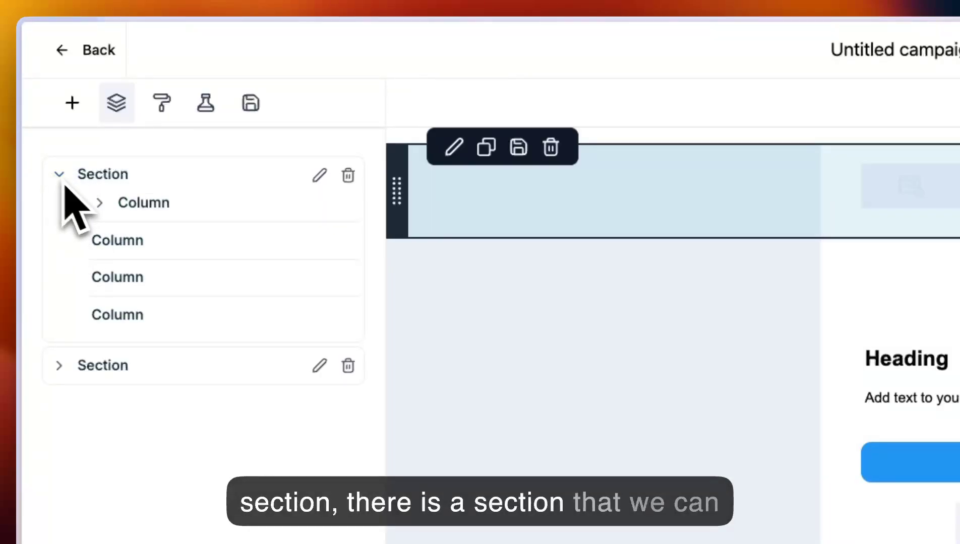
pyautogui.click(101, 203)
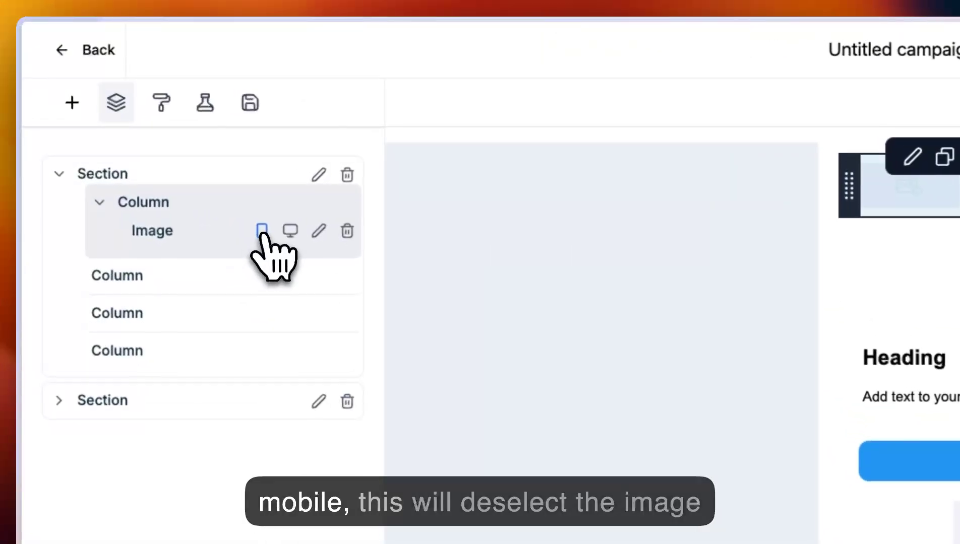
pyautogui.click(139, 124)
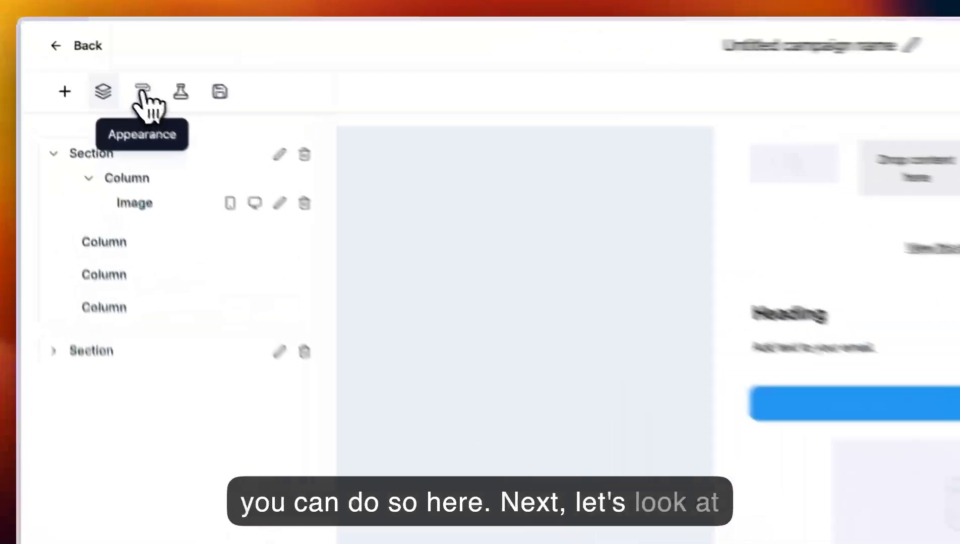
# Step: Examine the email's global appearance settings for the template, buttons and dividers
pyautogui.click(89, 60)
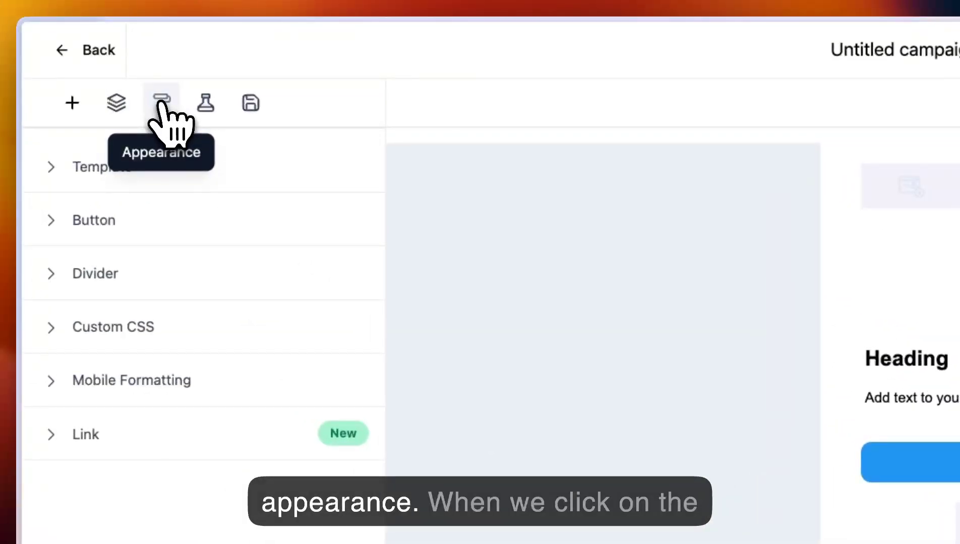
pyautogui.click(58, 173)
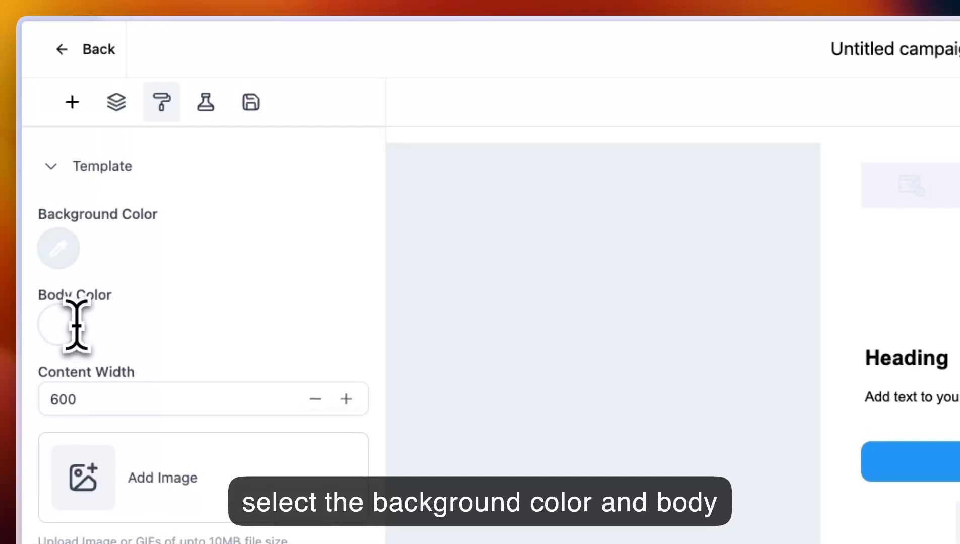
pyautogui.click(57, 157)
pyautogui.click(76, 221)
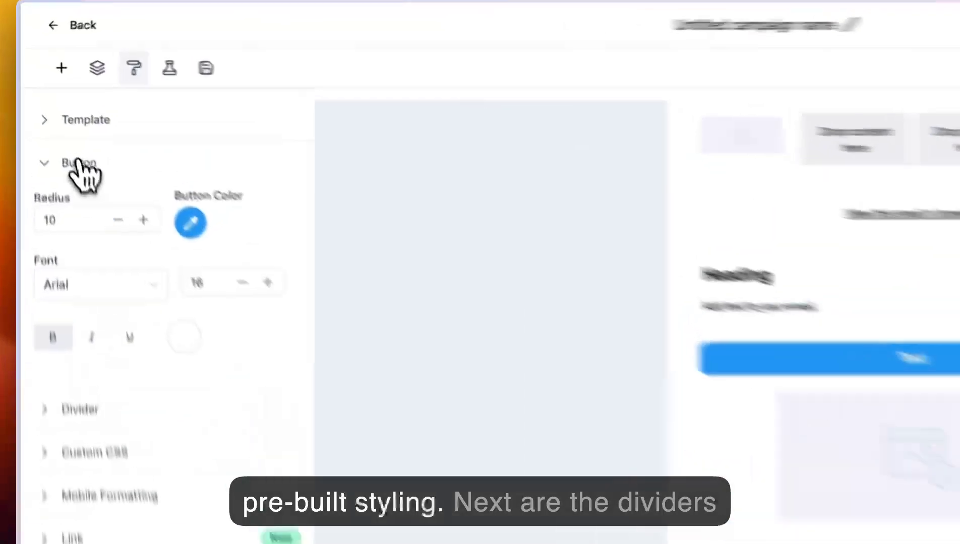
pyautogui.click(69, 118)
pyautogui.click(86, 243)
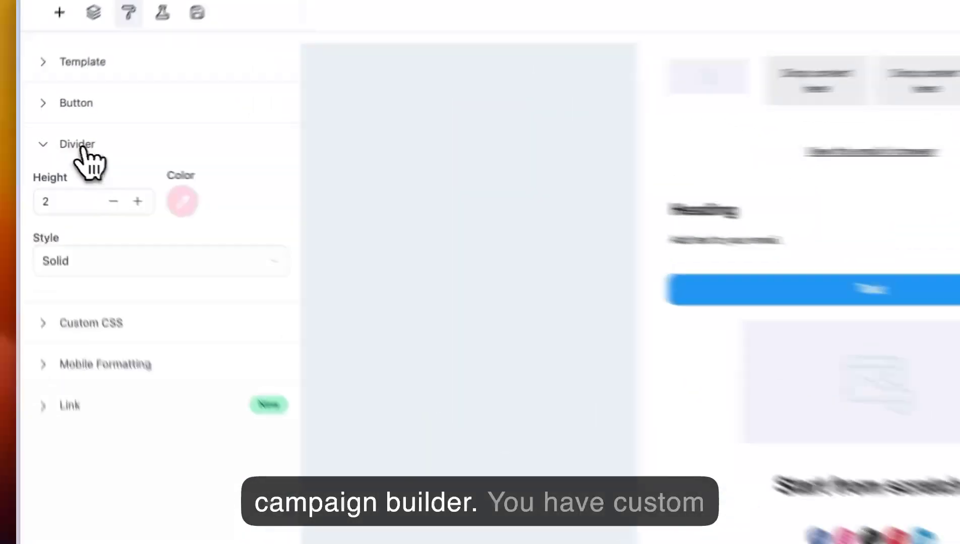
pyautogui.click(58, 148)
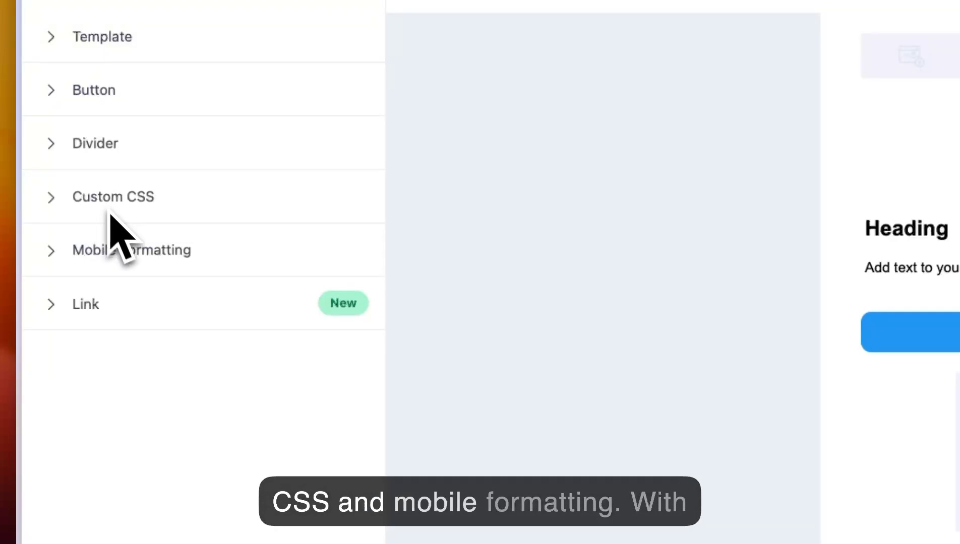
# Step: Enable mobile-specific formatting for Heading H1 and check the global link style options
pyautogui.click(116, 250)
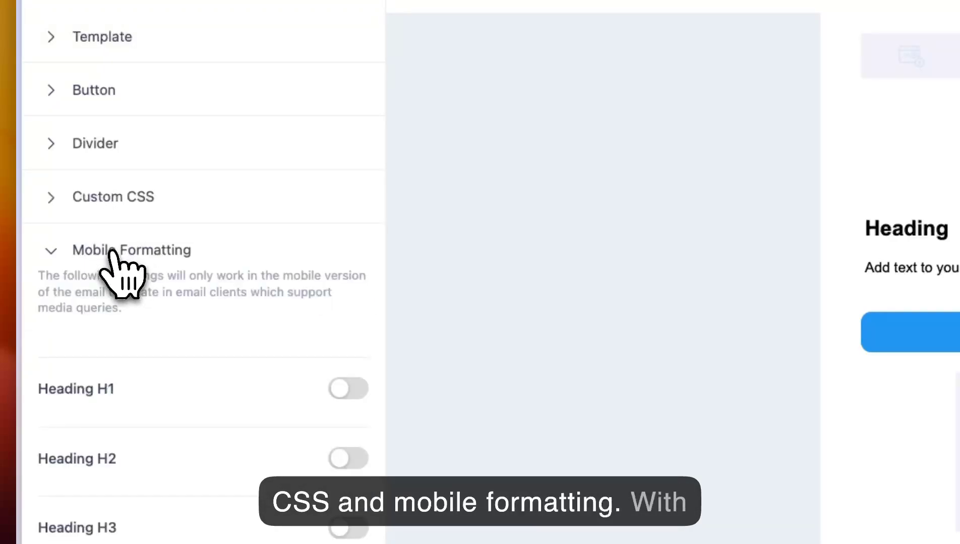
pyautogui.click(353, 391)
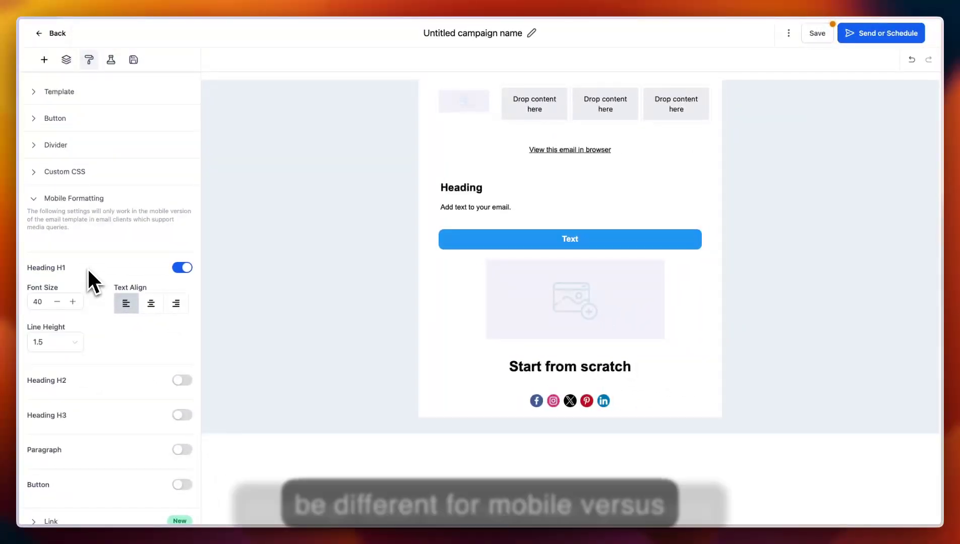
pyautogui.click(64, 199)
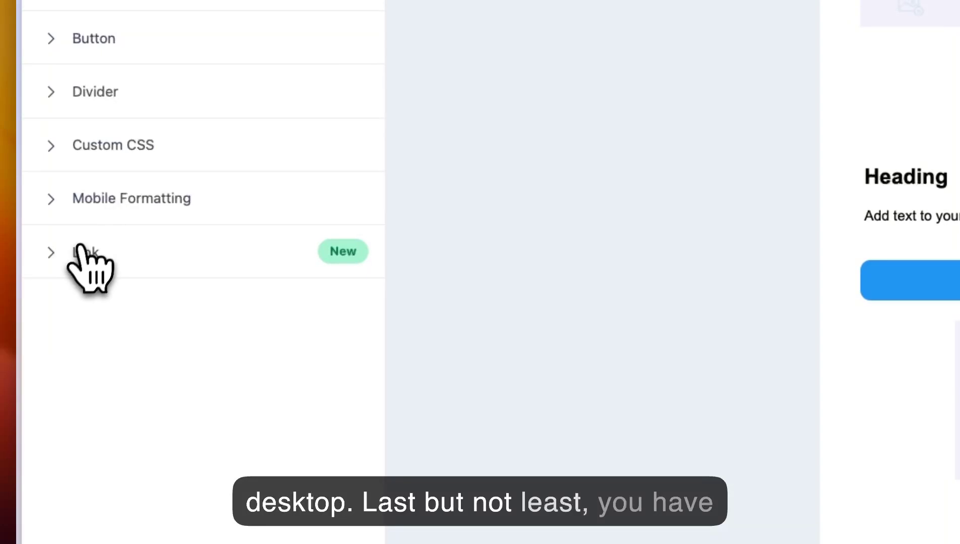
pyautogui.click(76, 255)
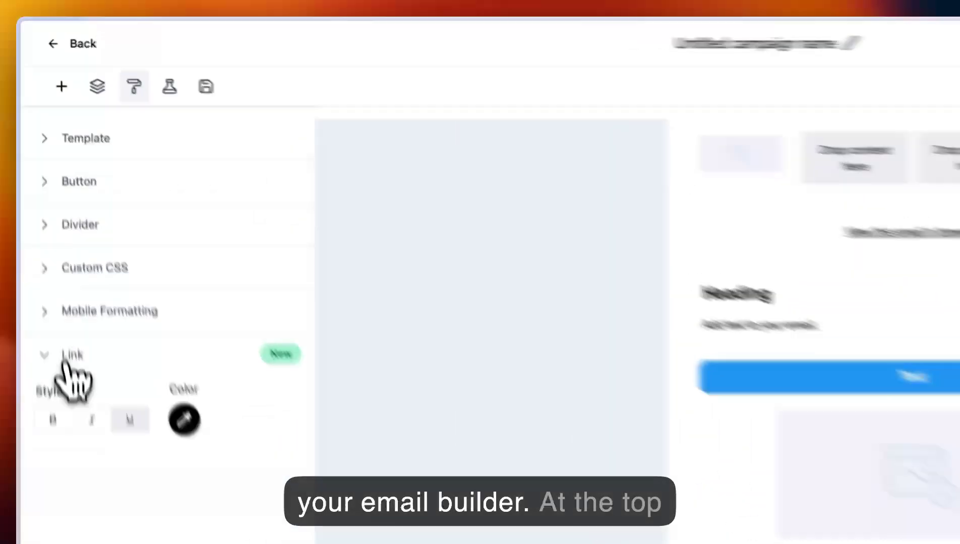
pyautogui.click(51, 227)
# Step: Enable A/B testing for the campaign with Email Content as the test type
pyautogui.click(111, 59)
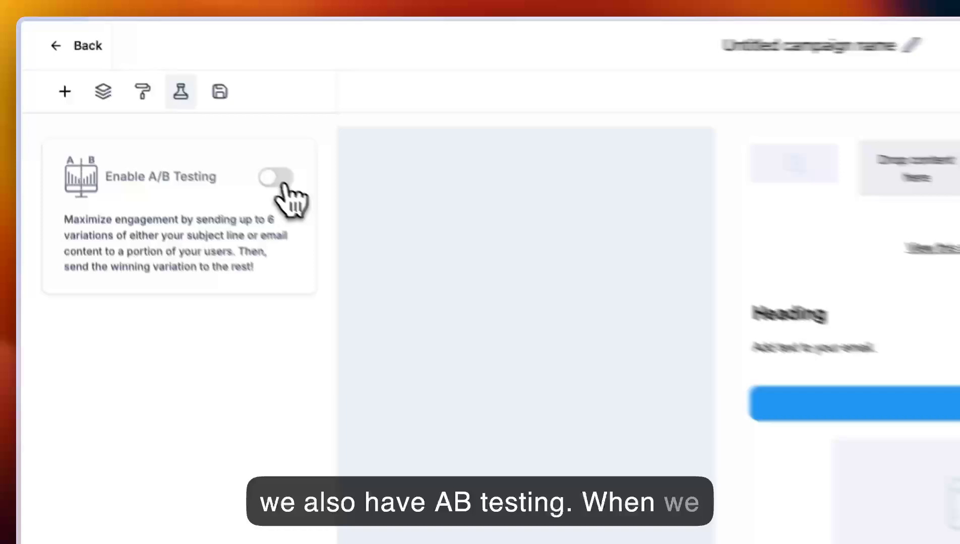
pyautogui.click(165, 109)
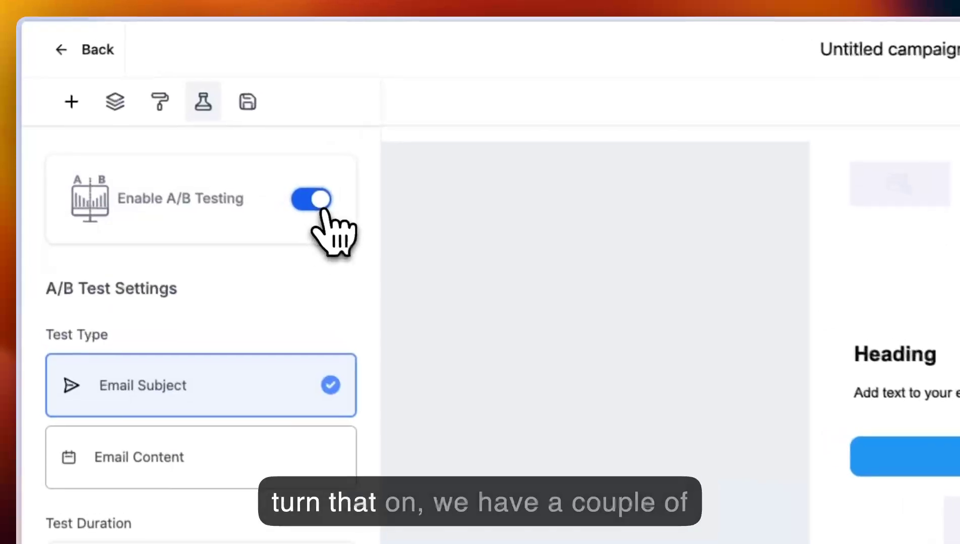
pyautogui.scroll(-3, 231, 330)
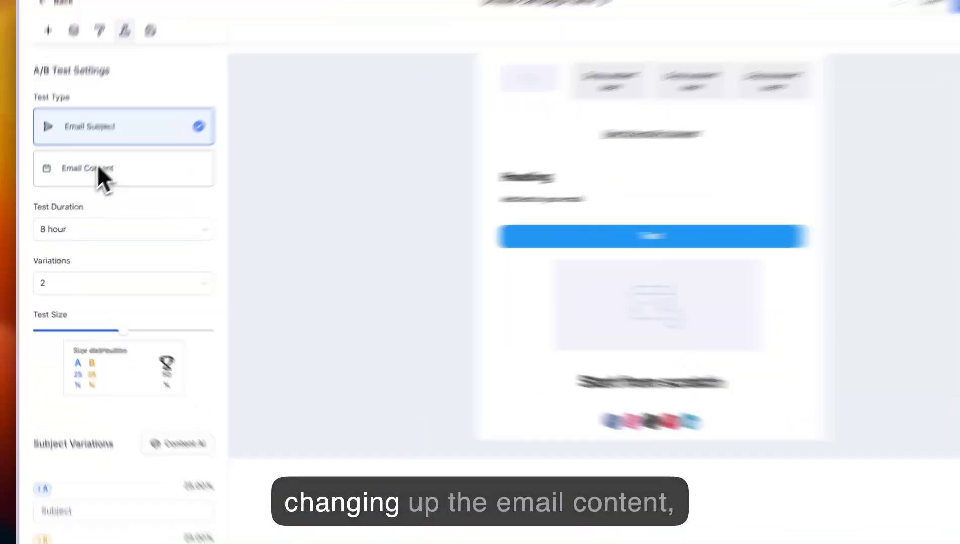
pyautogui.click(100, 171)
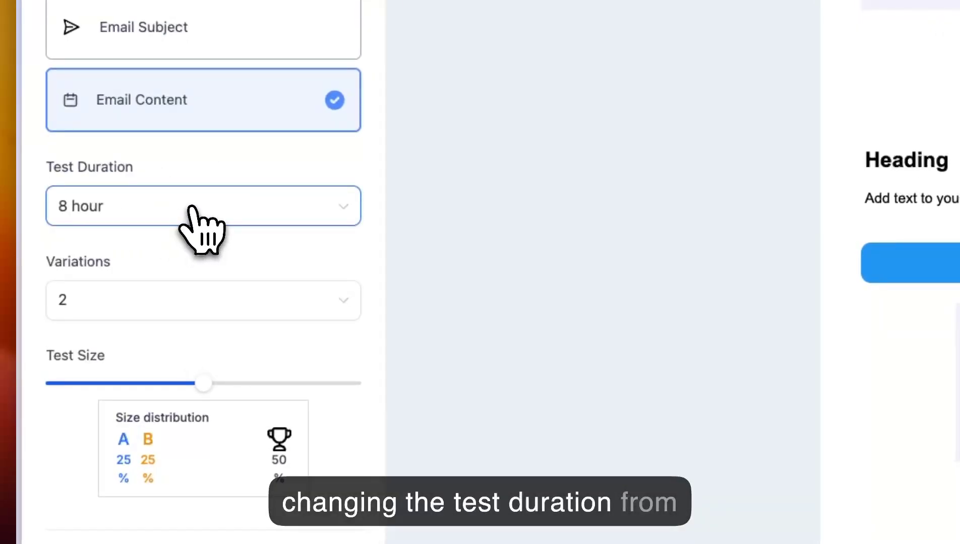
# Step: Examine the A/B test's duration choices, number of variations and test size distribution
pyautogui.click(198, 222)
pyautogui.click(185, 208)
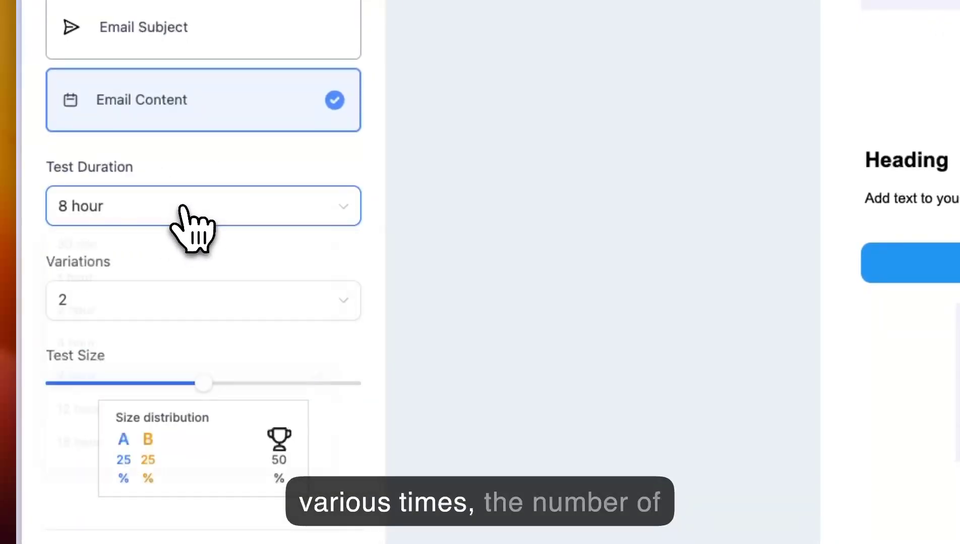
pyautogui.click(177, 310)
pyautogui.click(178, 311)
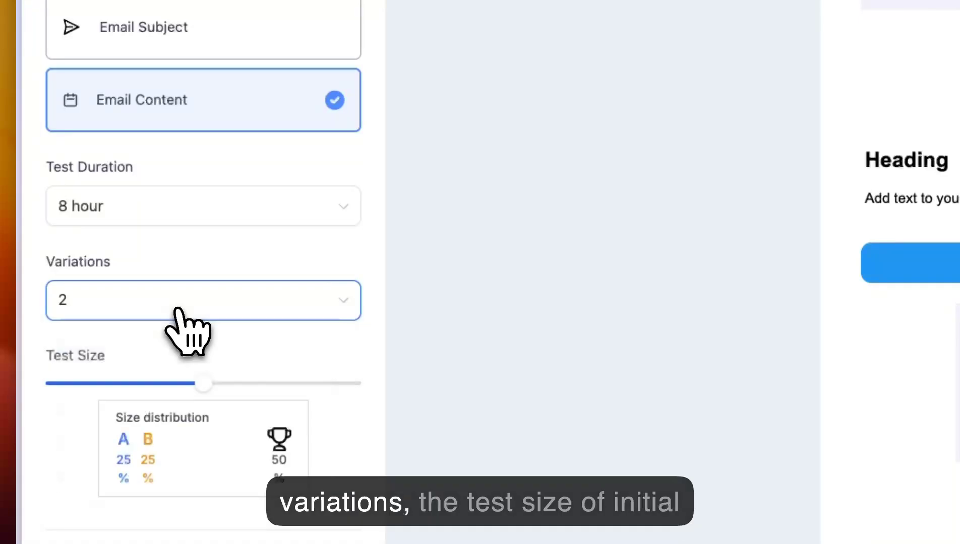
pyautogui.scroll(-3, 189, 327)
pyautogui.moveTo(208, 315)
pyautogui.mouseDown()
pyautogui.moveTo(140, 313)
pyautogui.moveTo(269, 316)
pyautogui.moveTo(207, 313)
pyautogui.mouseUp()
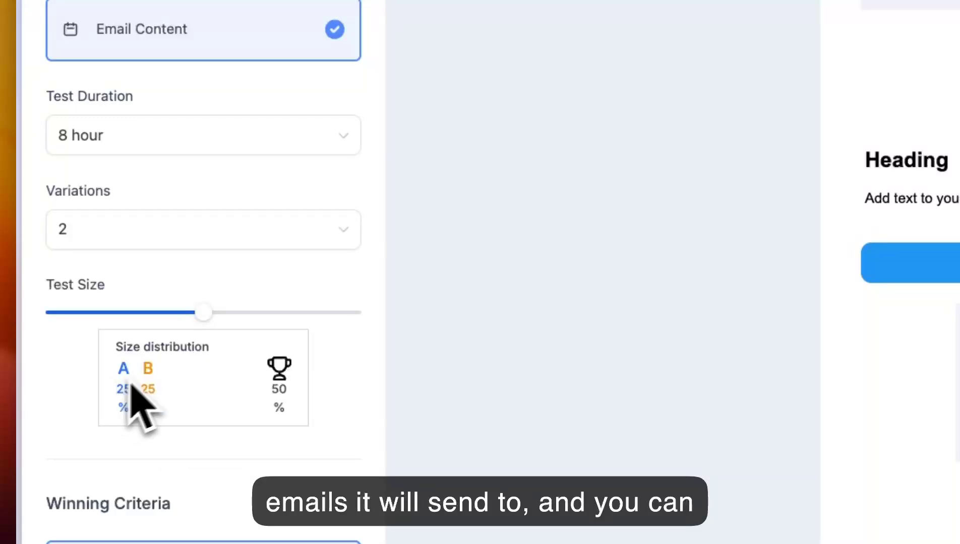
# Step: Set the A/B test's winning criteria to Unique Click Rate
pyautogui.scroll(-5, 206, 444)
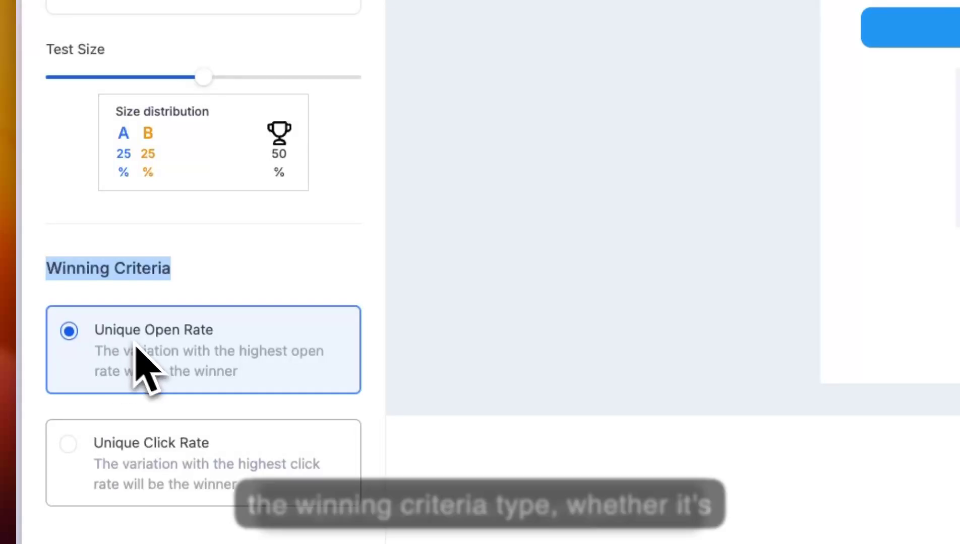
pyautogui.click(136, 456)
pyautogui.scroll(10, 308, 214)
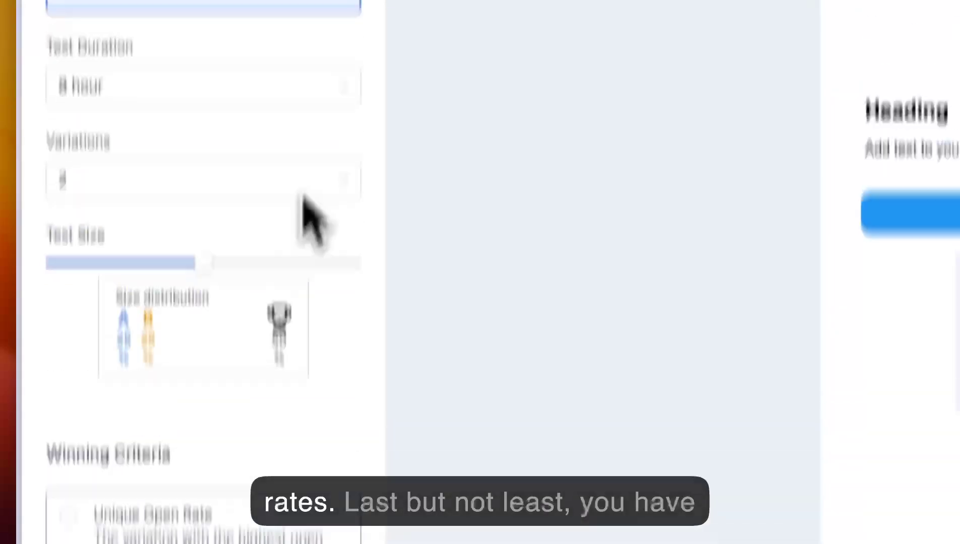
# Step: Show the saved sections and save the email's four-column section for reuse
pyautogui.click(253, 97)
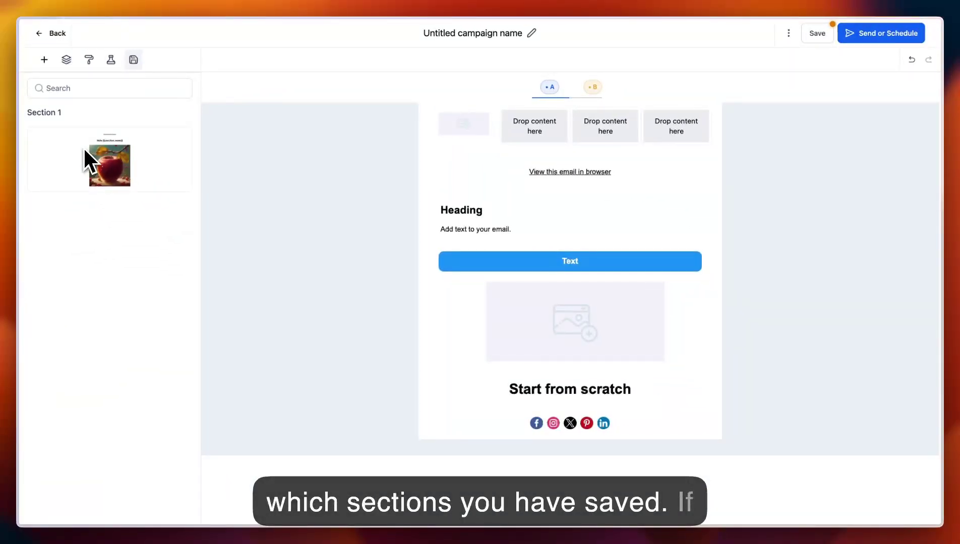
pyautogui.moveTo(83, 147); pyautogui.dragTo(229, 147)
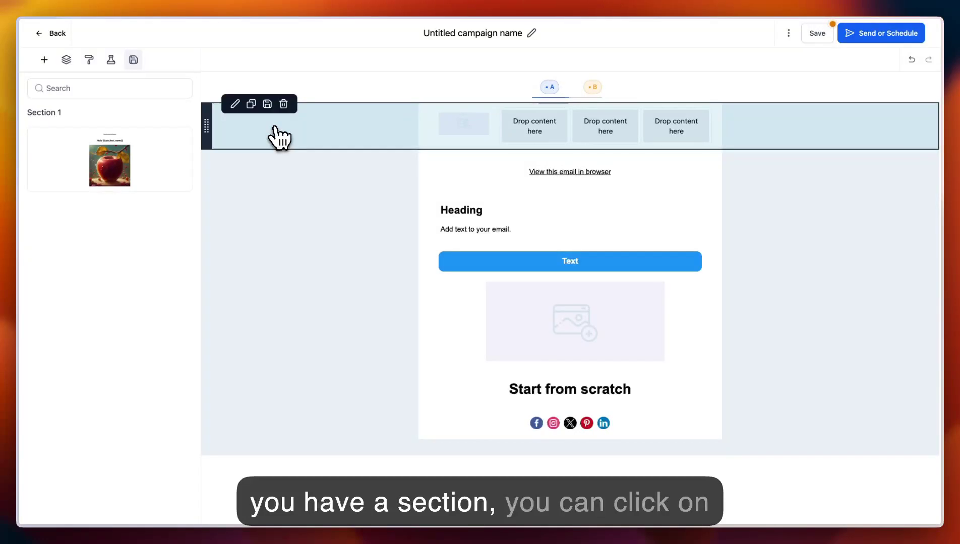
pyautogui.click(267, 104)
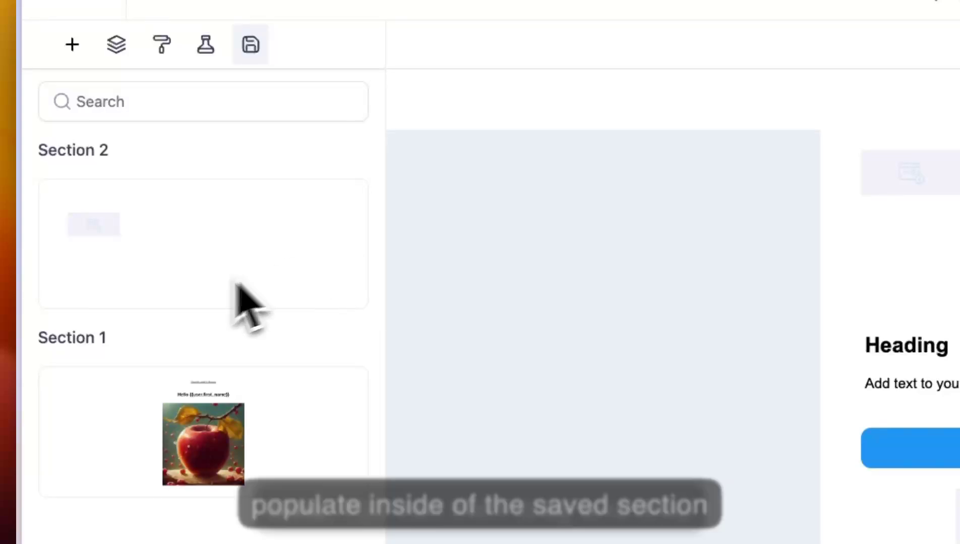
# Step: Insert the saved apple-image section, Section 1, below the four-column section and close the layout settings
pyautogui.moveTo(183, 412); pyautogui.dragTo(793, 259)
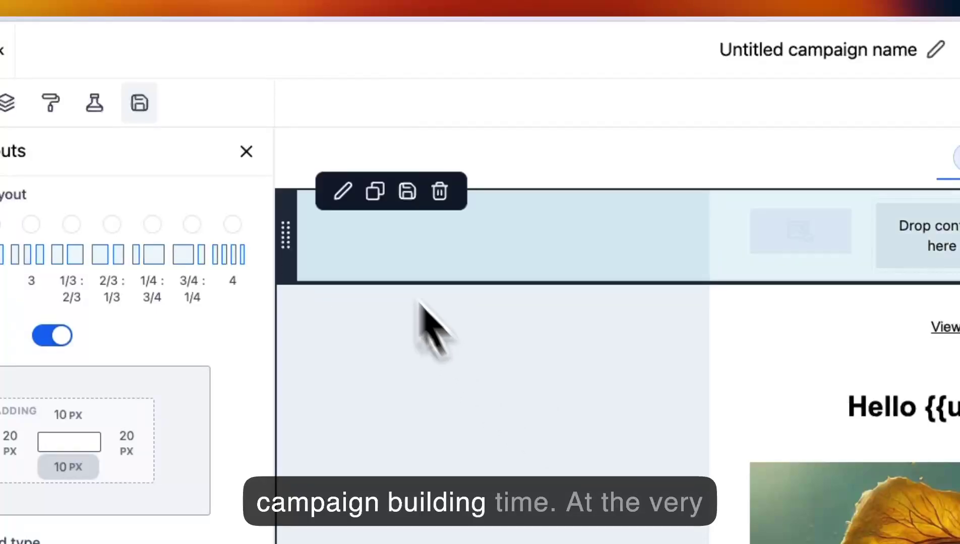
pyautogui.click(246, 151)
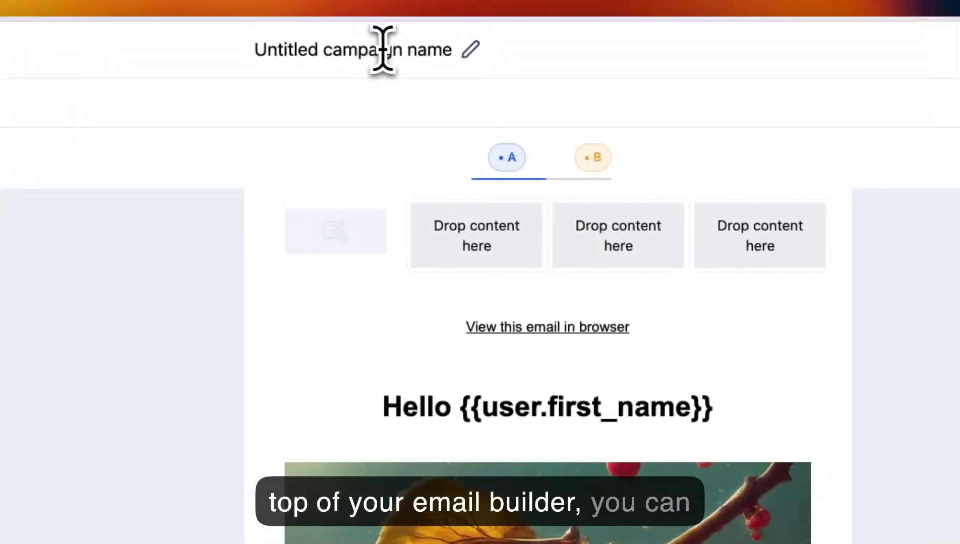
# Step: Rename the campaign "TEst" and save it
pyautogui.click(388, 50)
pyautogui.write('TEst')
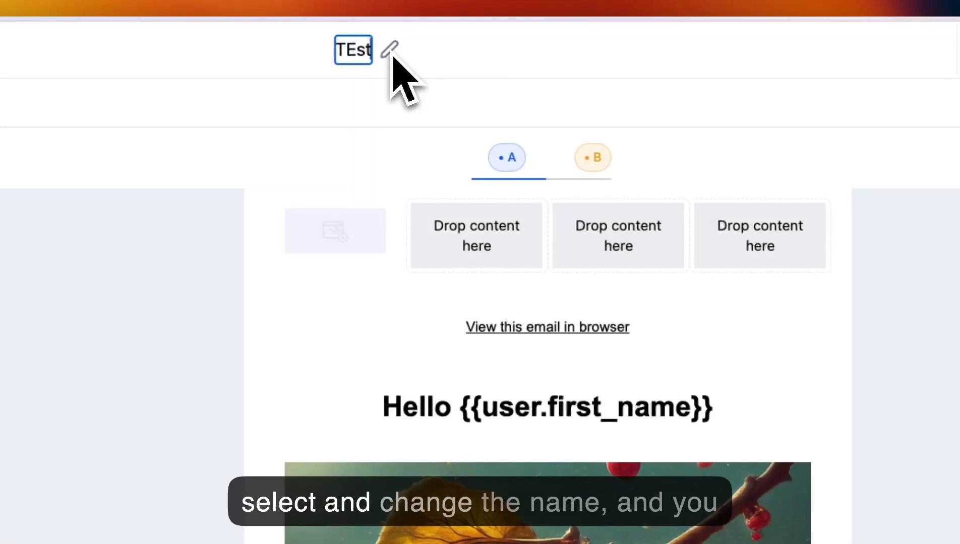
pyautogui.click(799, 54)
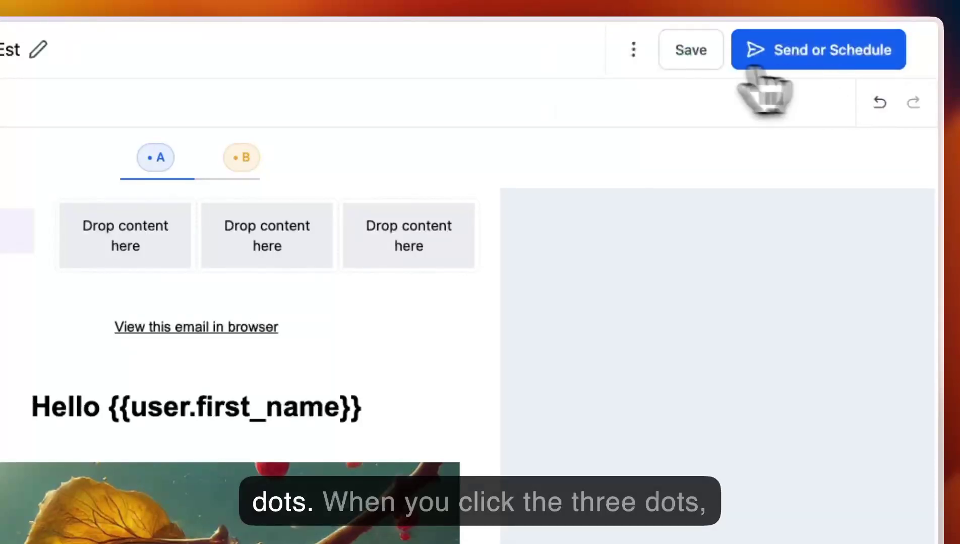
# Step: Open the campaign's file attachments dialog to view its upload area, and close it without adding a file
pyautogui.click(632, 50)
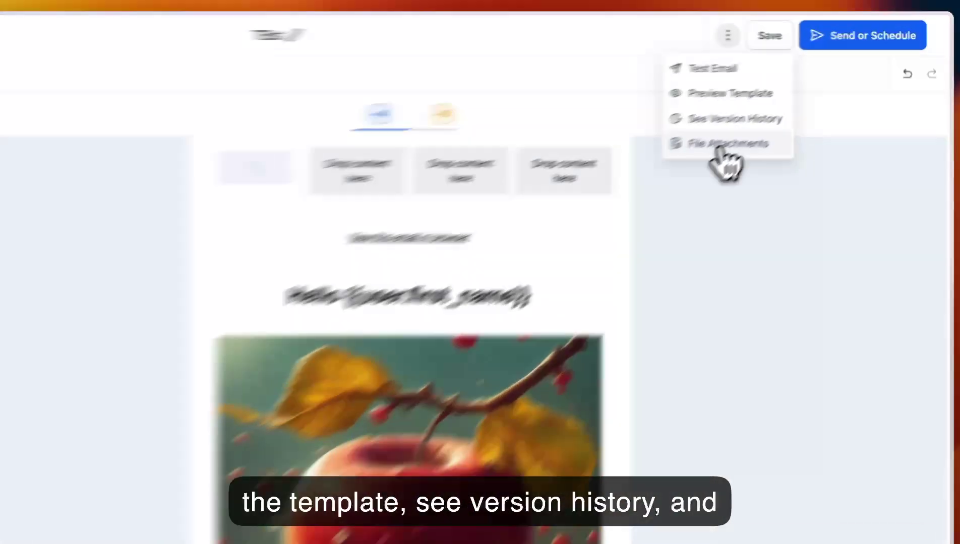
pyautogui.click(786, 107)
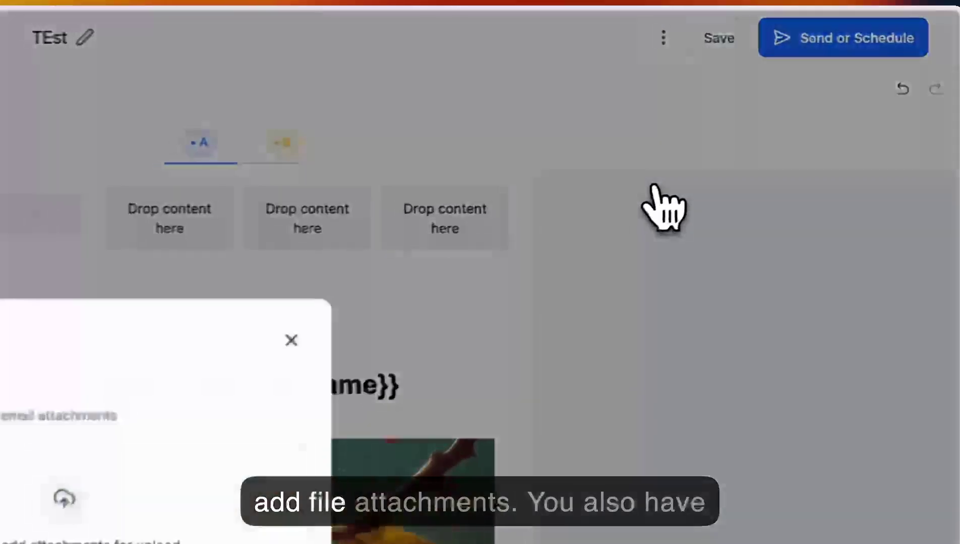
pyautogui.click(272, 349)
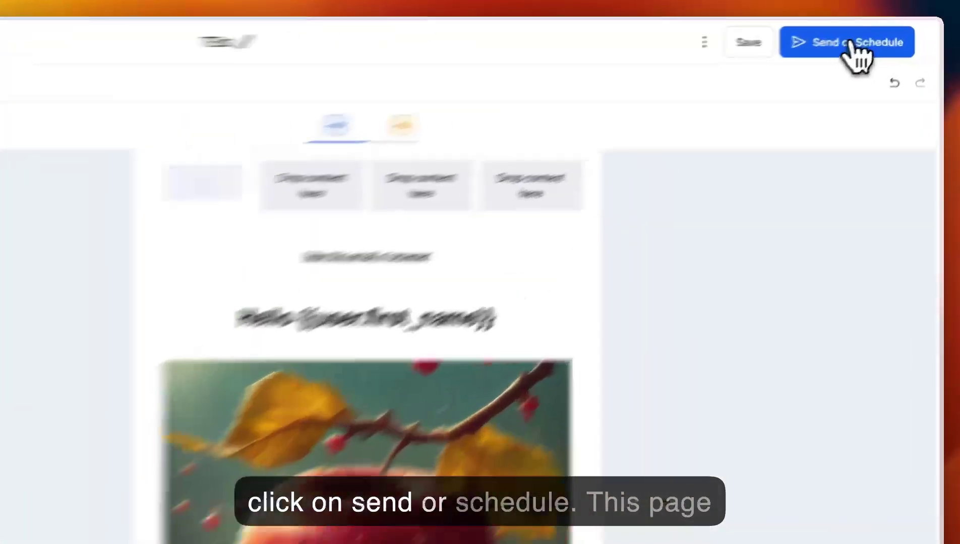
# Step: Go to the campaign's Send or Schedule page and check the Sender Email field for verified addresses, leaving it empty
pyautogui.click(883, 34)
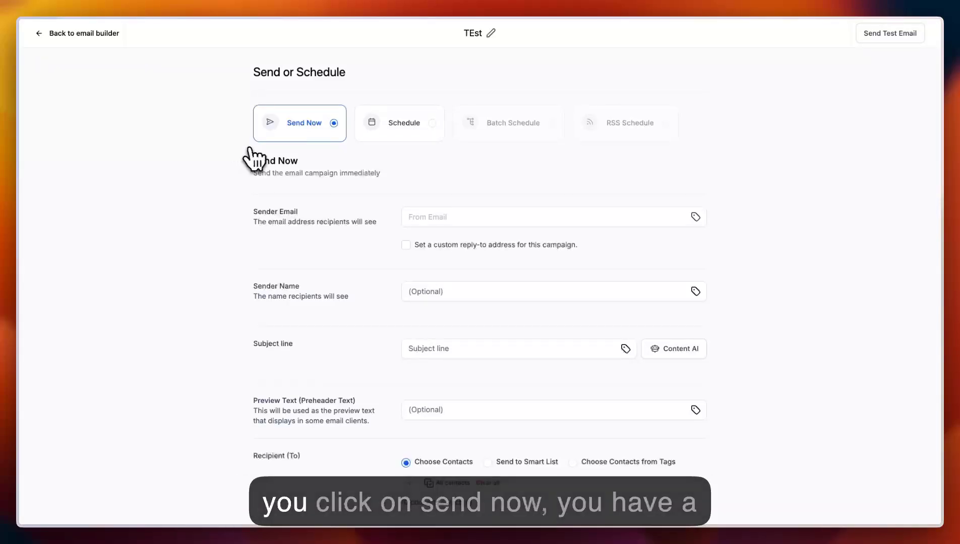
pyautogui.scroll(-3, 225, 212)
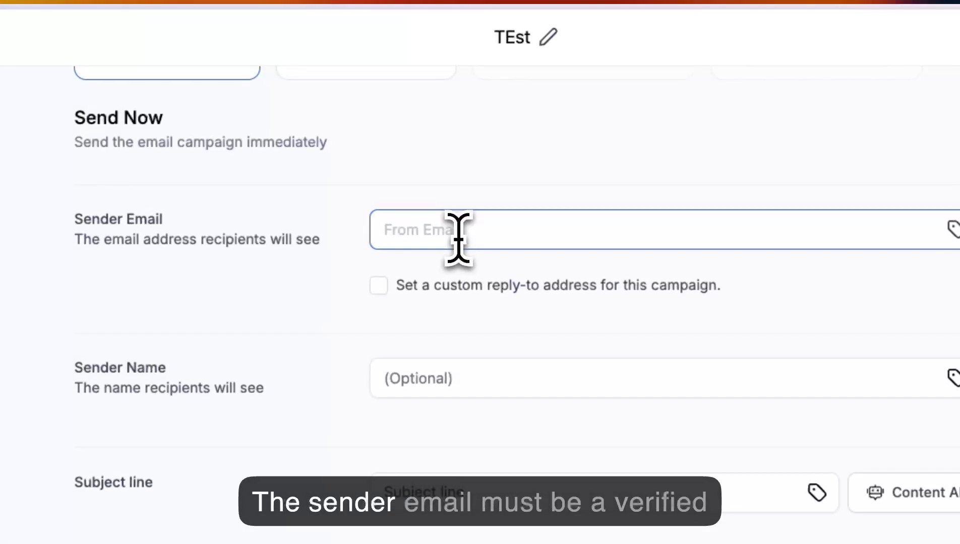
pyautogui.write('y')
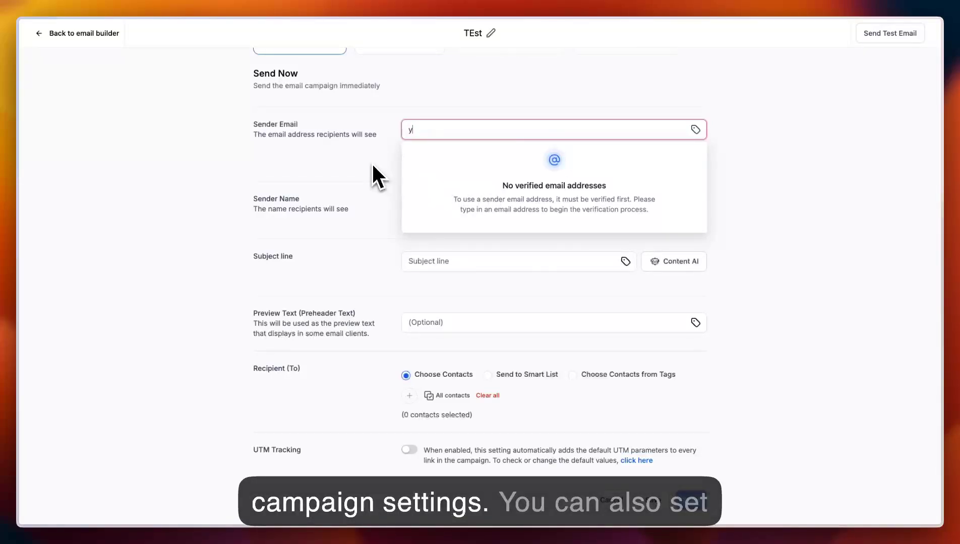
pyautogui.press('BackSpace')
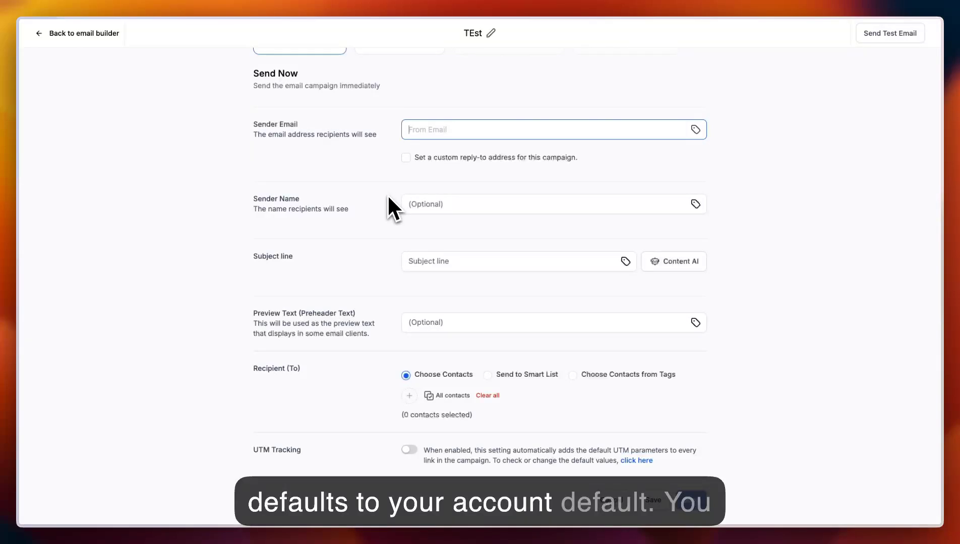
# Step: Examine the Sender Name, Subject line and Preview Text fields of the Send Now form without filling them in
pyautogui.scroll(-1, 388, 198)
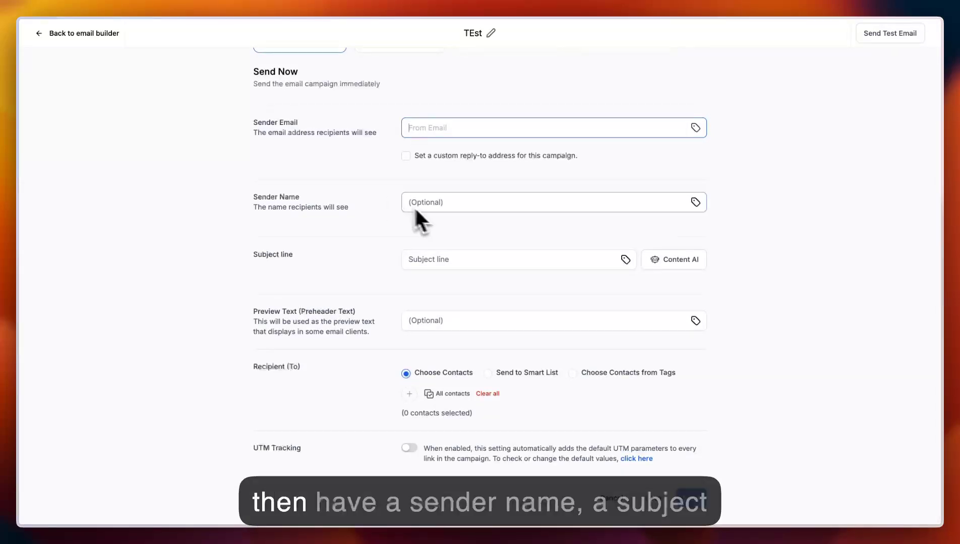
pyautogui.click(452, 204)
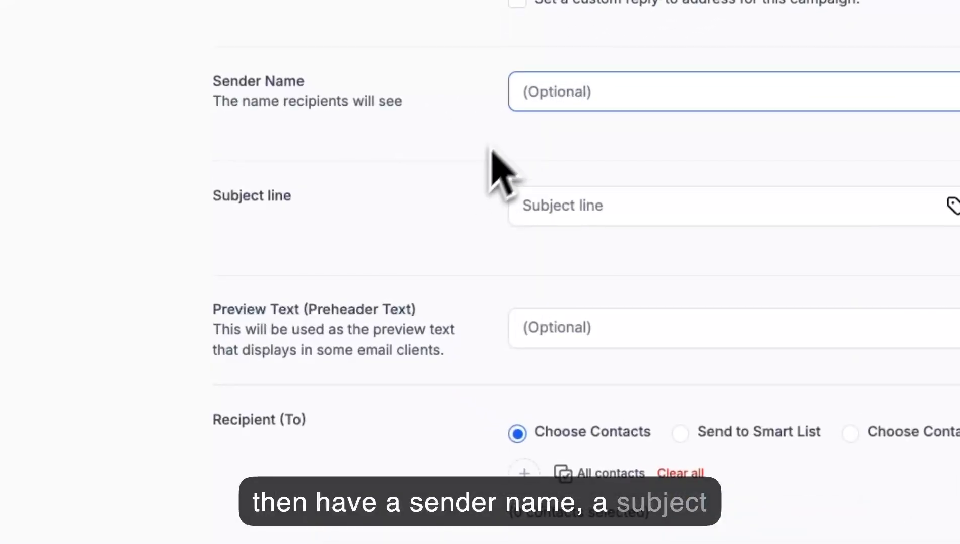
pyautogui.click(555, 209)
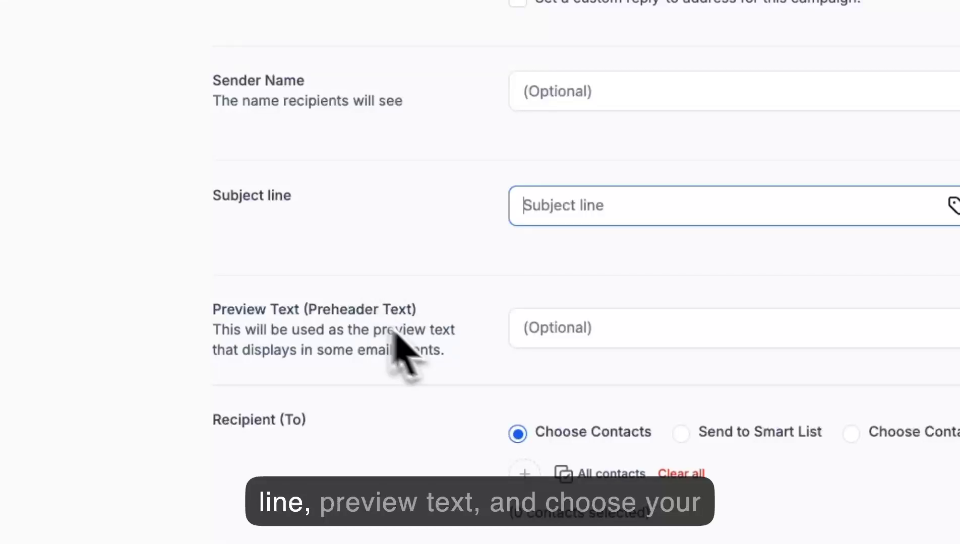
pyautogui.click(561, 327)
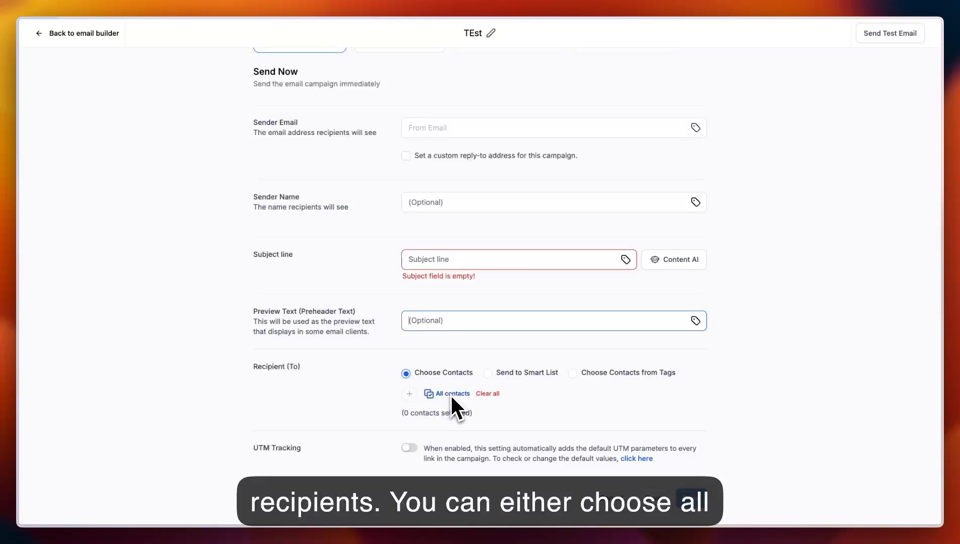
# Step: Set the recipients to Choose Contacts from Tags and open its contact picker, closing it without a selection
pyautogui.click(488, 374)
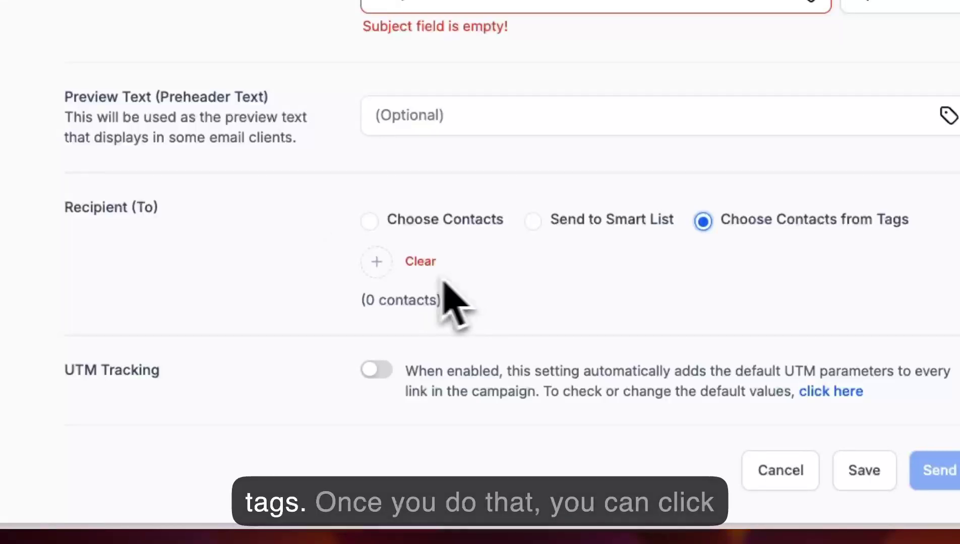
pyautogui.click(377, 262)
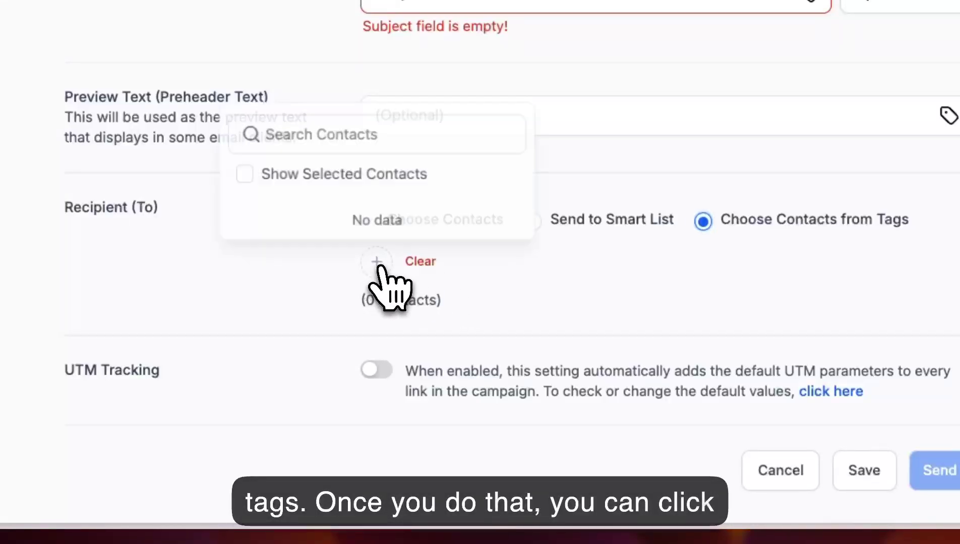
pyautogui.click(309, 293)
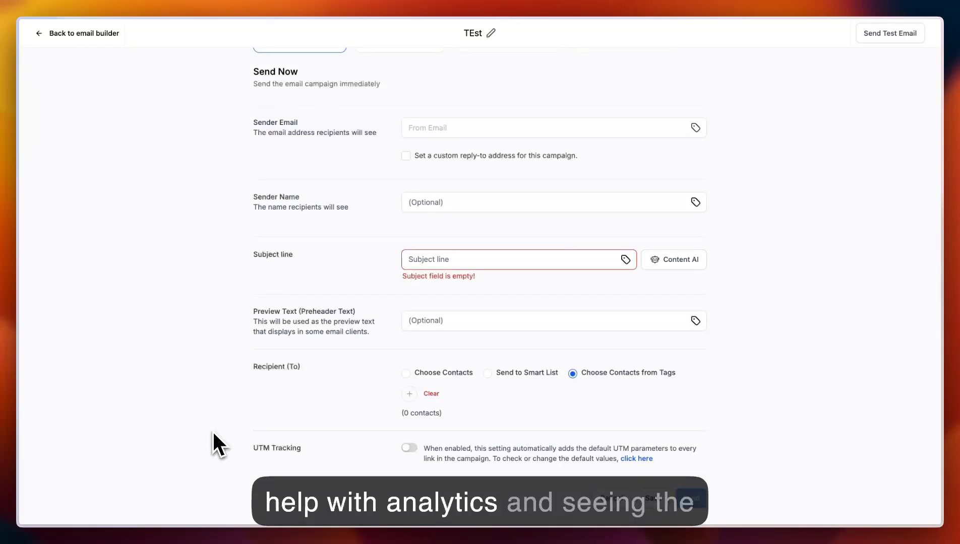
# Step: Switch the sending method to Schedule and view the available dates and times, keeping 2024-08-13 at 01:45 PM
pyautogui.scroll(3, 213, 433)
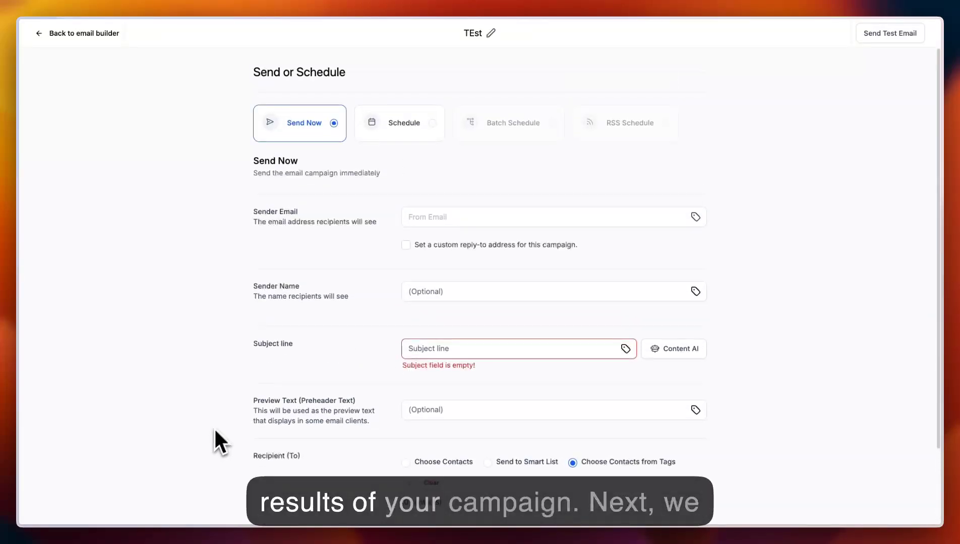
pyautogui.click(409, 132)
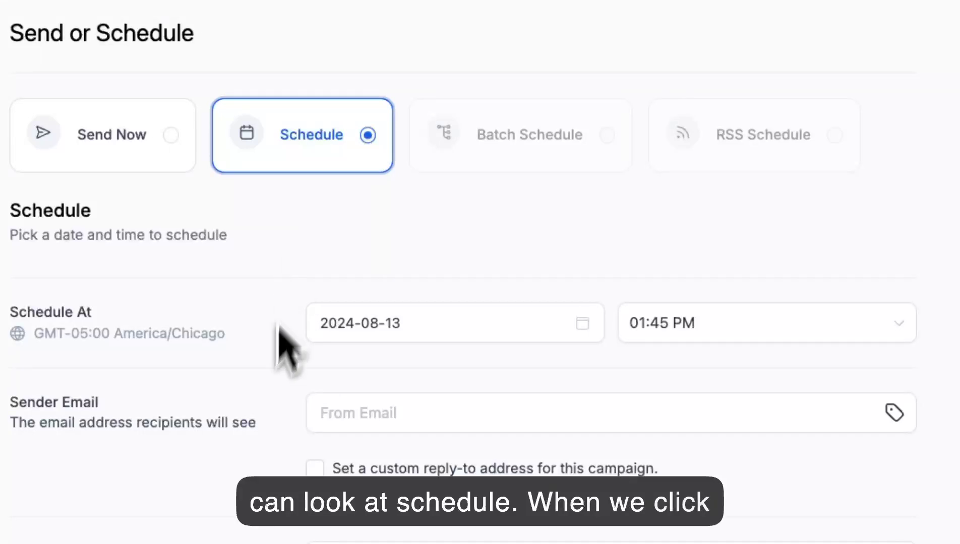
pyautogui.click(392, 331)
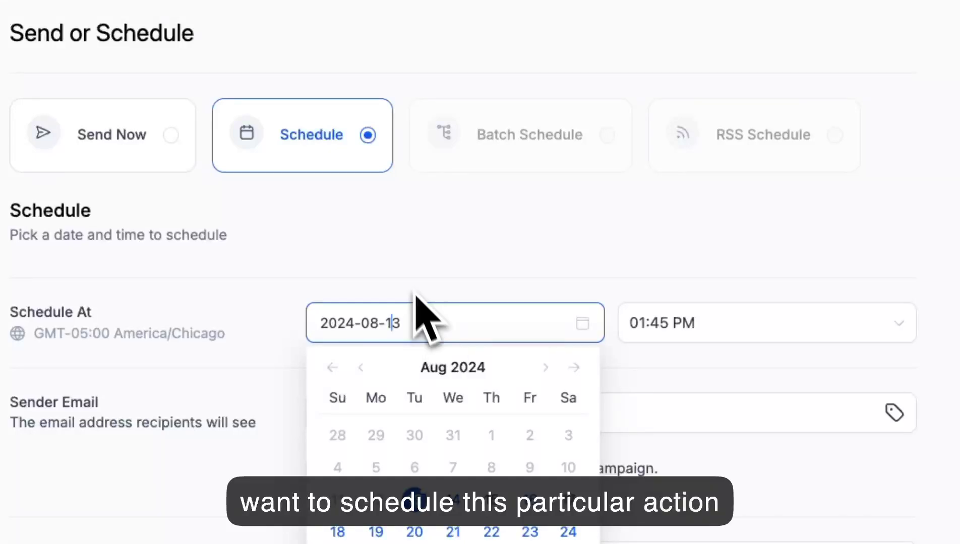
pyautogui.click(482, 284)
pyautogui.click(712, 327)
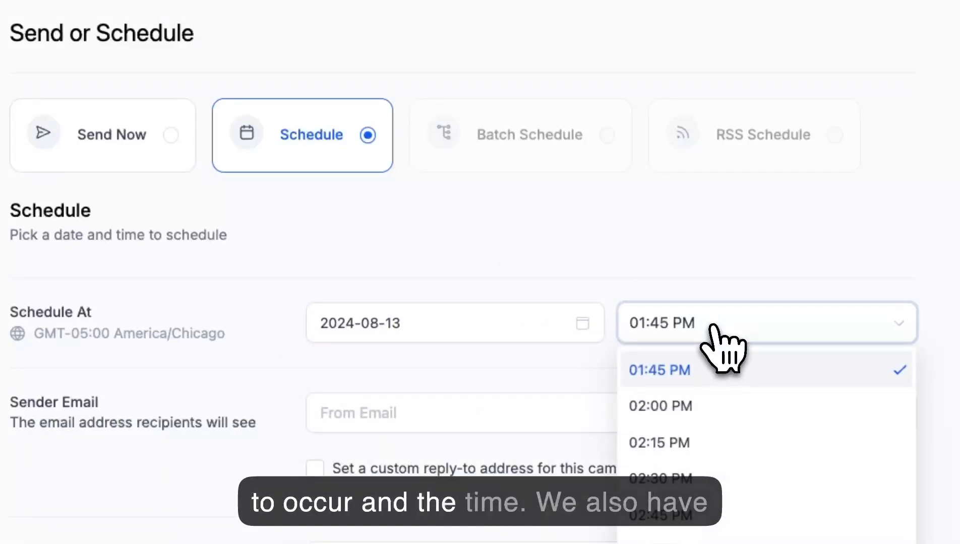
pyautogui.click(256, 402)
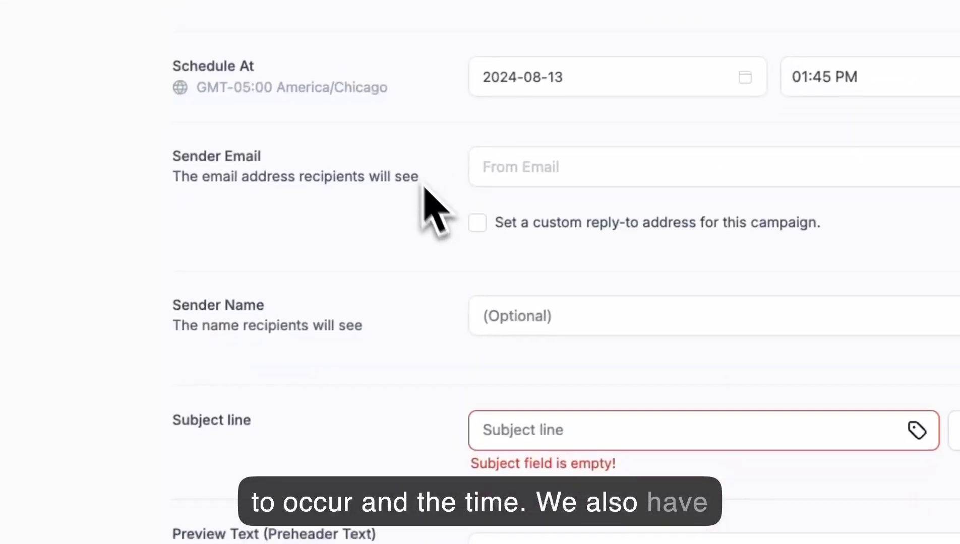
# Step: Review the scheduled campaign's sender, subject and preview fields, and set the recipients to Choose Contacts
pyautogui.scroll(-3, 443, 277)
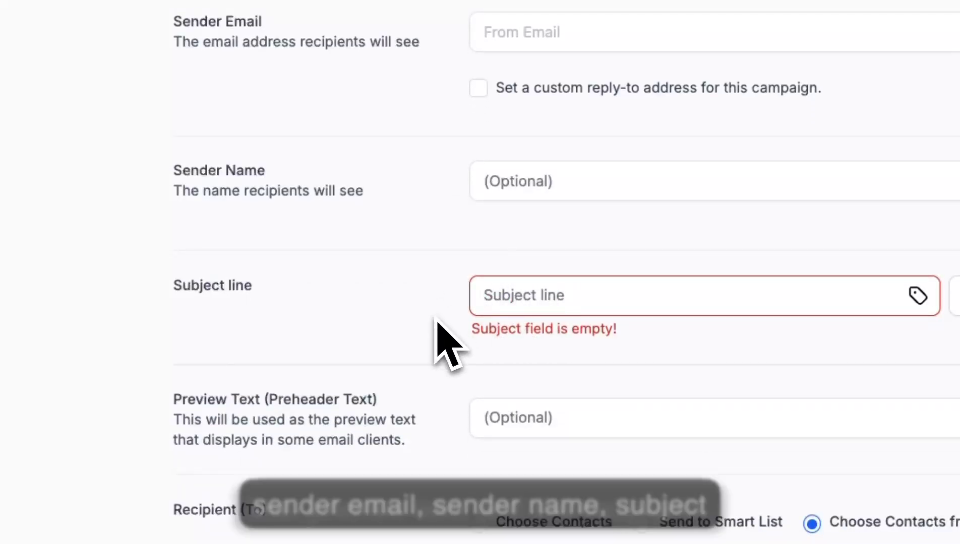
pyautogui.scroll(-2, 438, 332)
pyautogui.scroll(-1, 469, 378)
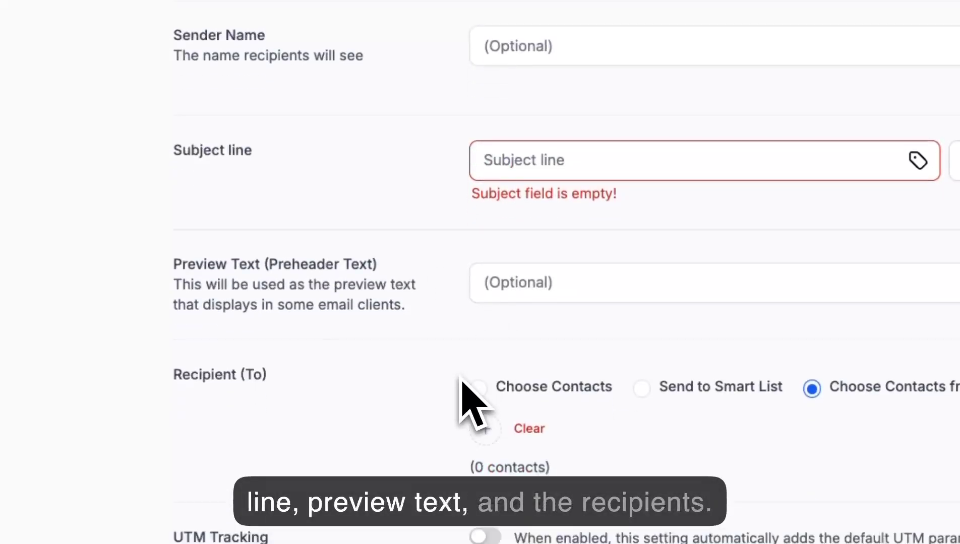
pyautogui.click(478, 388)
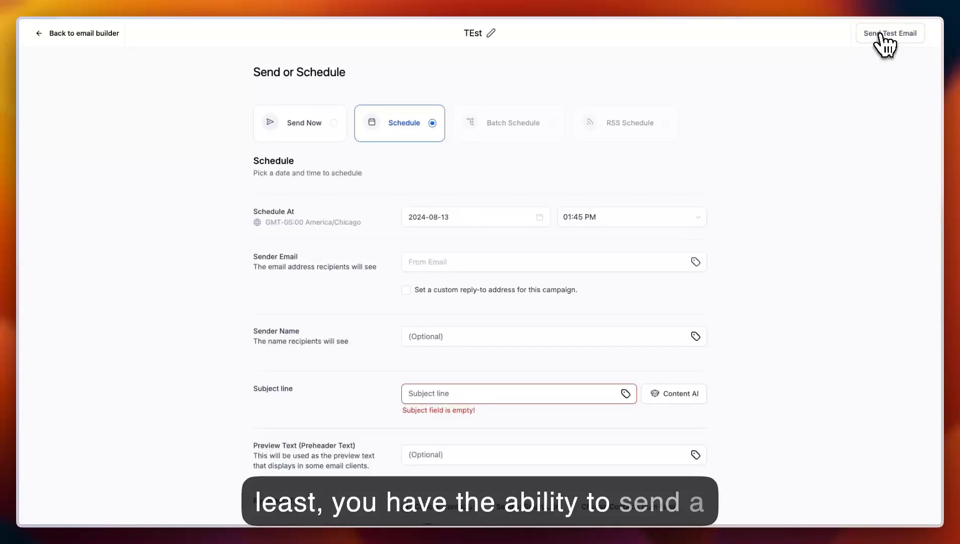
# Step: Open the Test Email form to view its sender, recipient and subject fields, and close it without sending
pyautogui.click(880, 34)
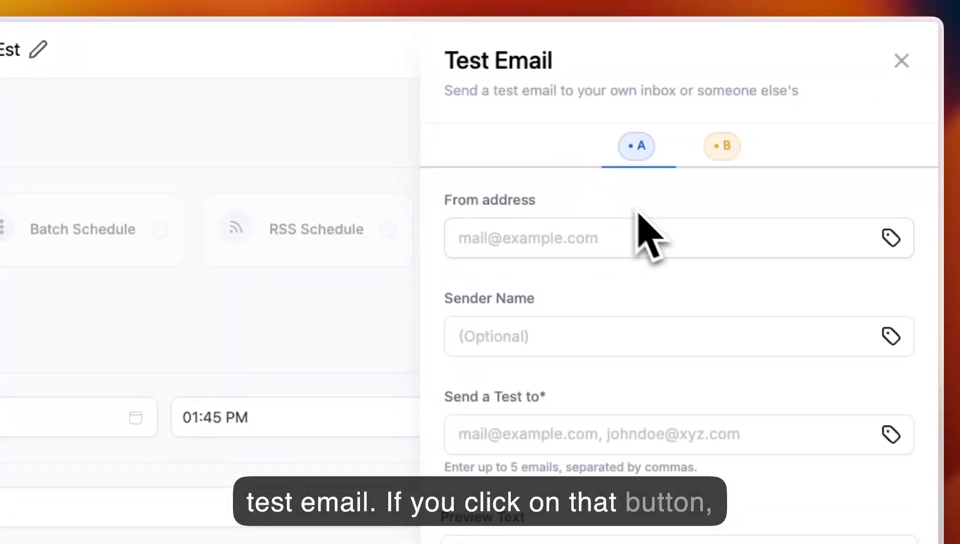
pyautogui.click(564, 249)
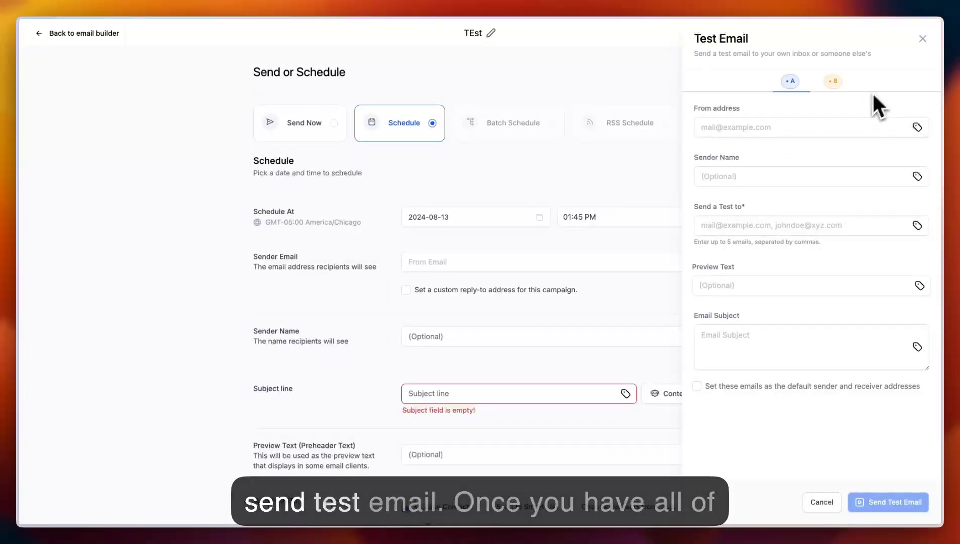
pyautogui.click(922, 39)
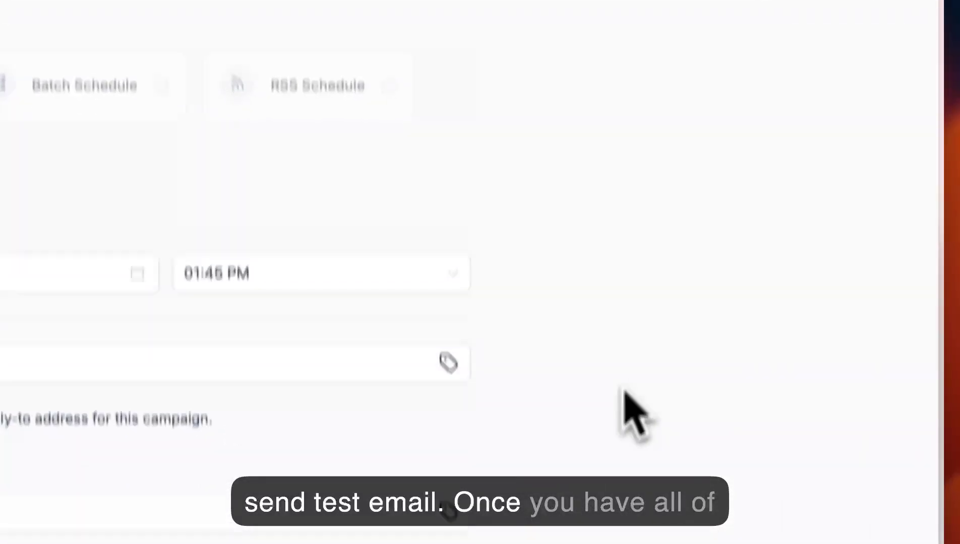
pyautogui.scroll(-5, 624, 390)
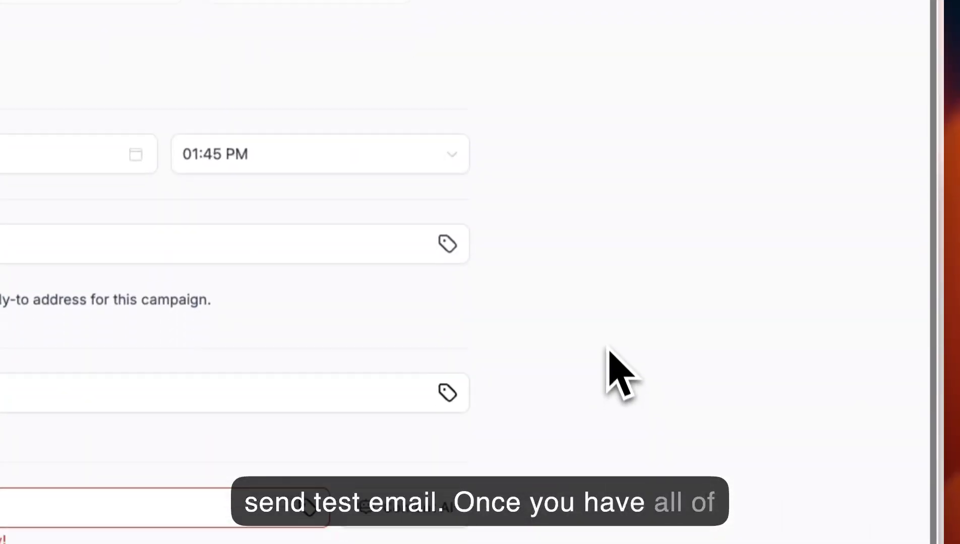